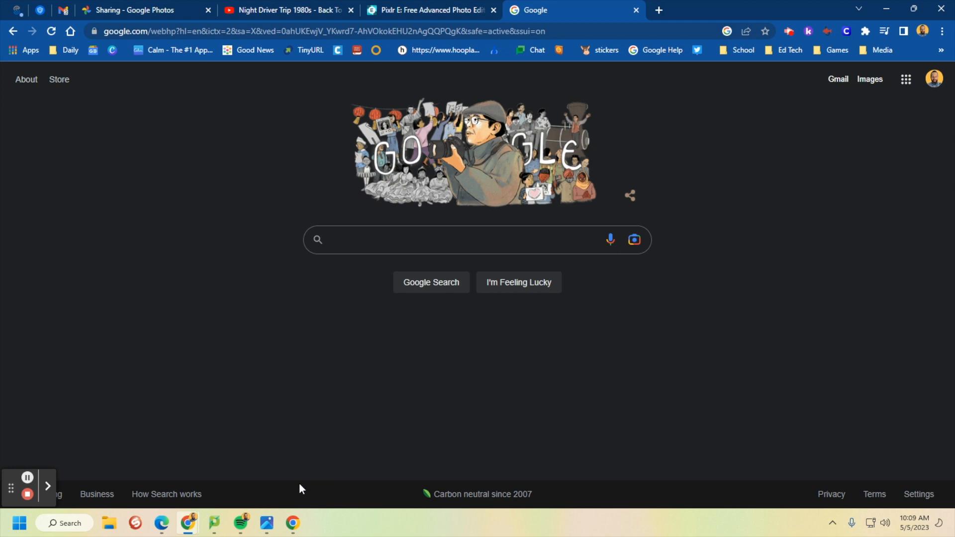
# - View the finished example image Cheetah Face.png in the photo viewer
pyautogui.click(269, 520)
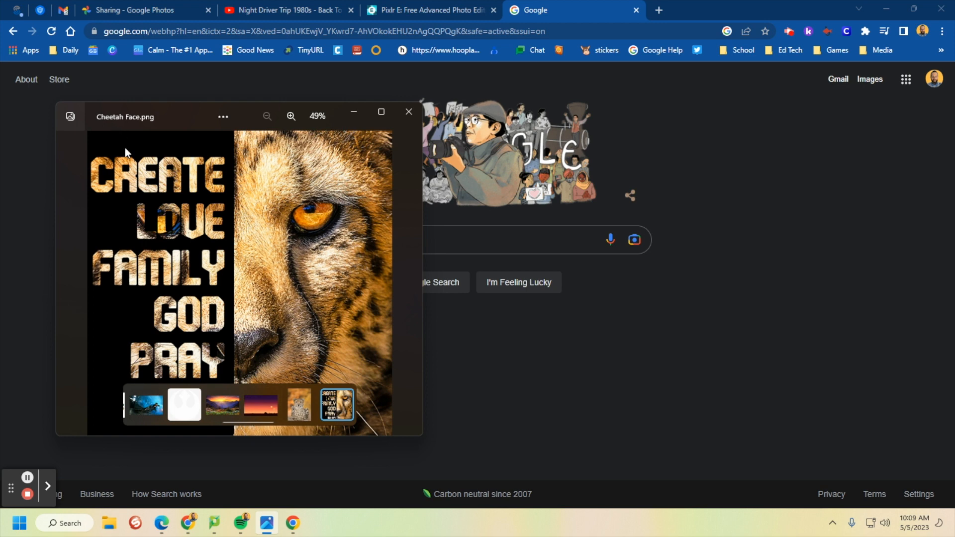
pyautogui.click(352, 109)
# - Search Google for "golden doodle face" and open the full set of image results
pyautogui.click(383, 238)
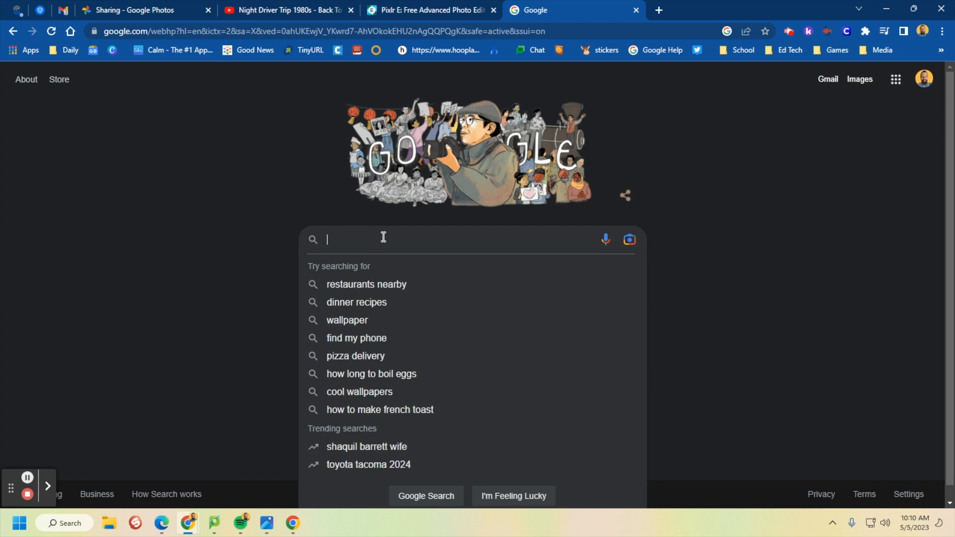
pyautogui.write('golden ')
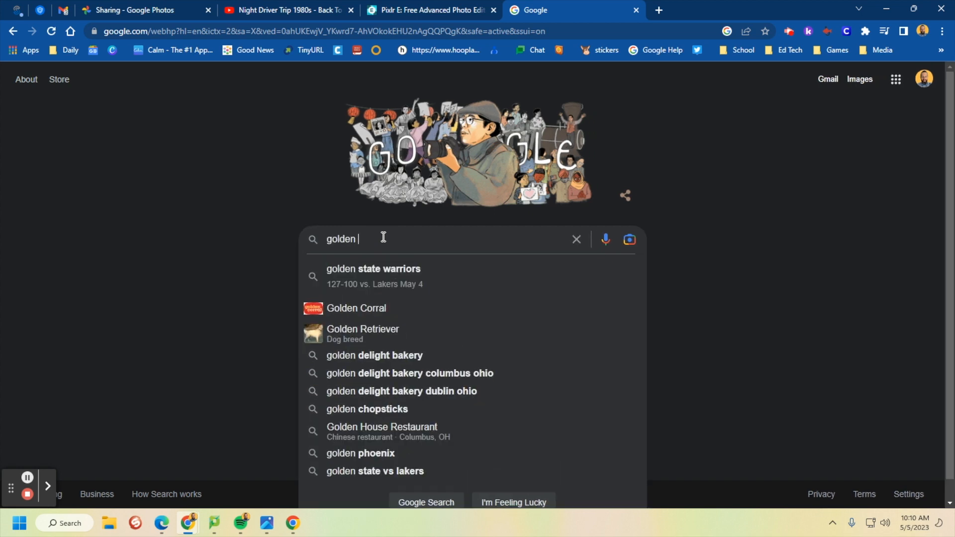
pyautogui.write('doo')
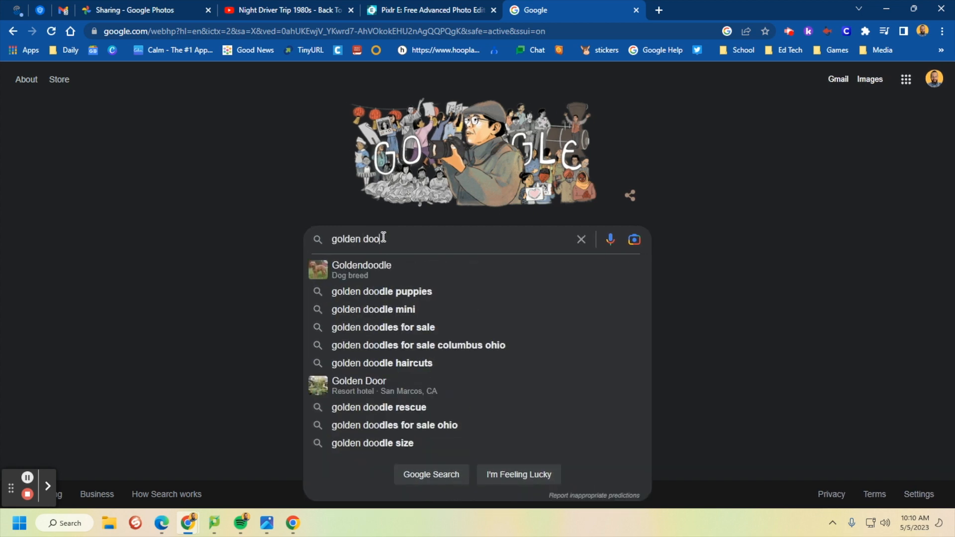
pyautogui.write('dle face')
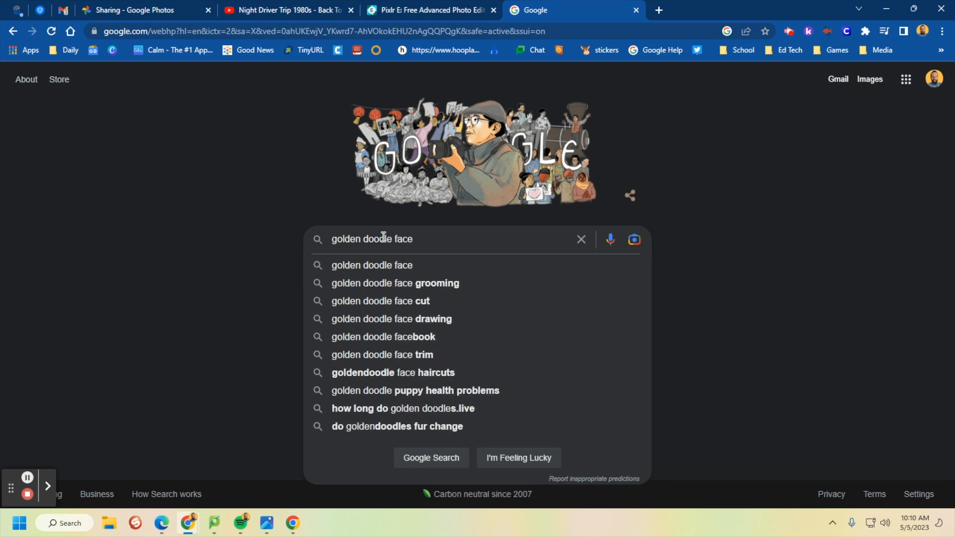
pyautogui.click(434, 264)
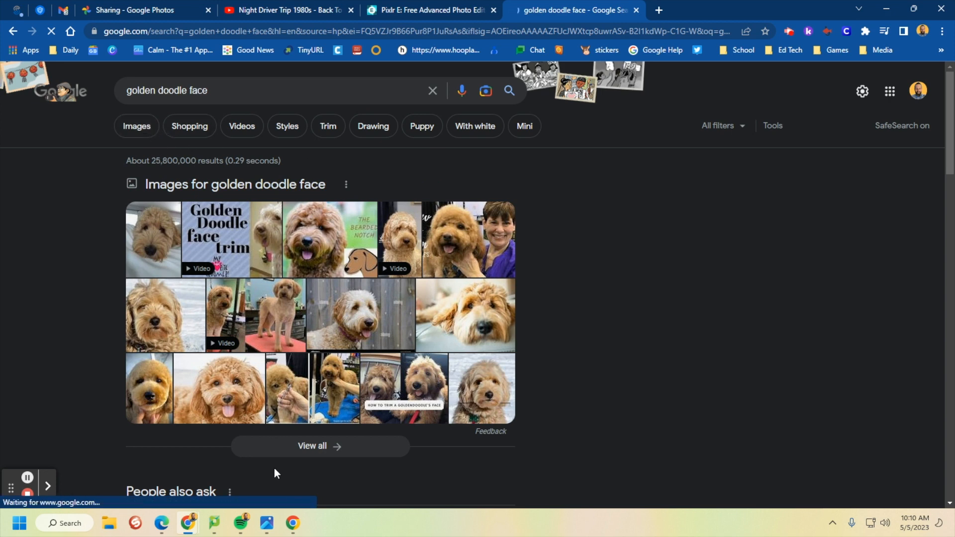
pyautogui.click(137, 131)
pyautogui.click(317, 447)
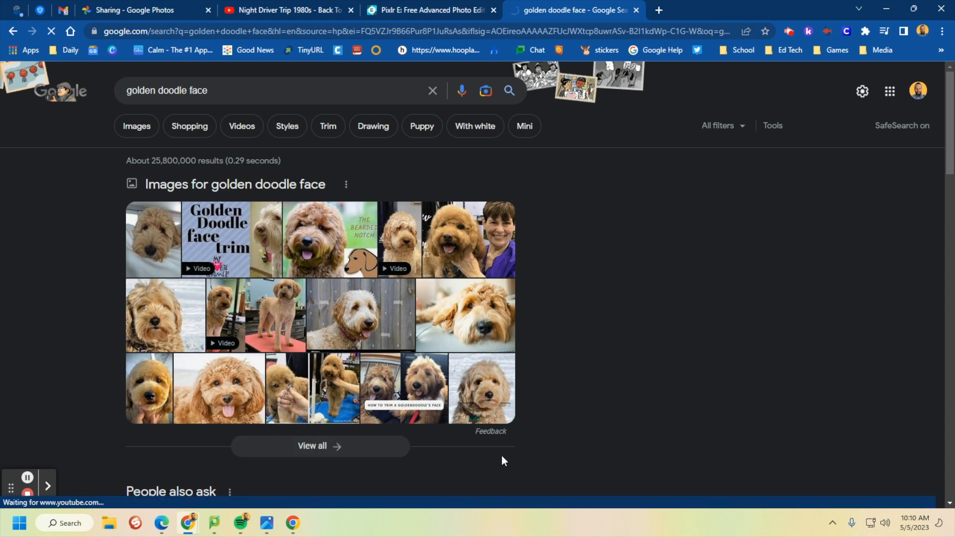
pyautogui.click(348, 452)
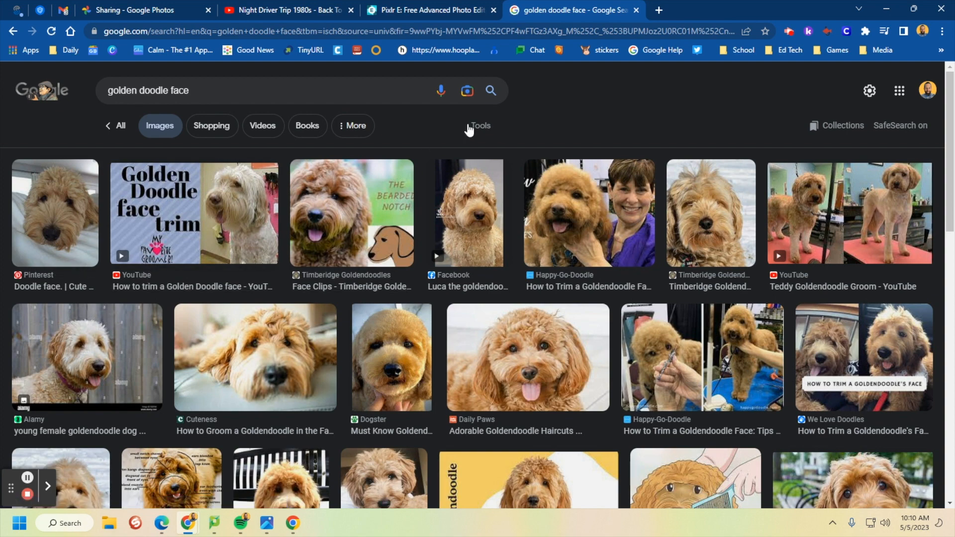
# - Filter the golden doodle image results by size to Large
pyautogui.click(476, 128)
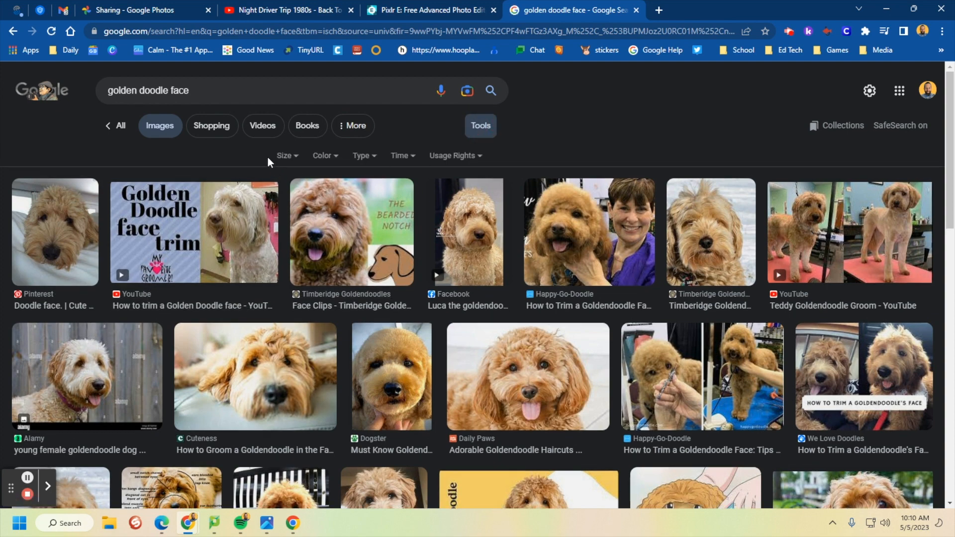
pyautogui.click(284, 157)
pyautogui.click(336, 159)
pyautogui.click(339, 160)
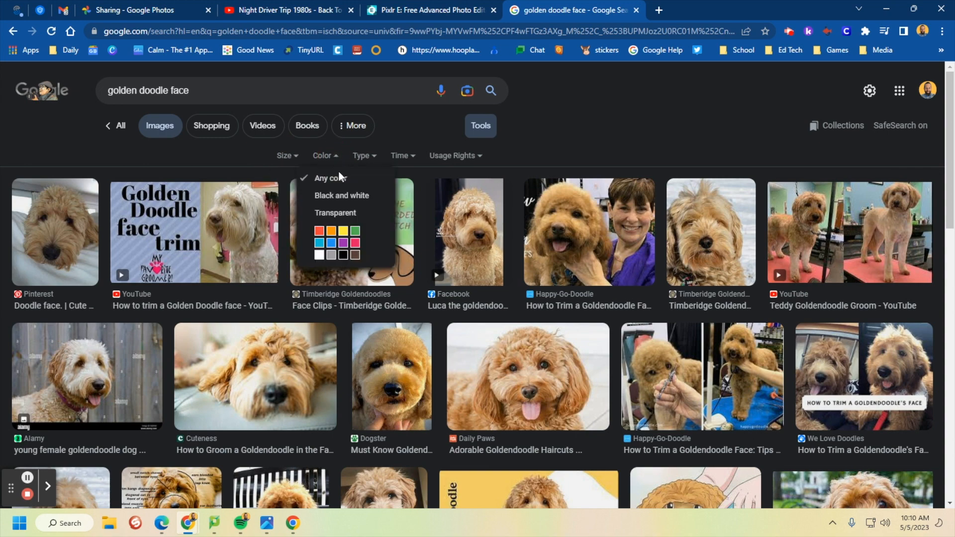
pyautogui.click(368, 158)
pyautogui.click(369, 159)
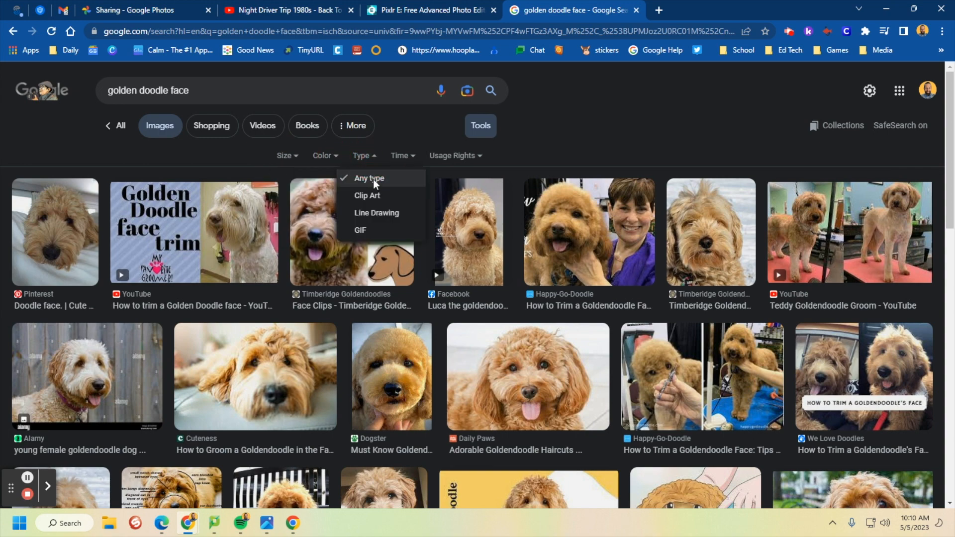
pyautogui.click(401, 158)
pyautogui.click(286, 158)
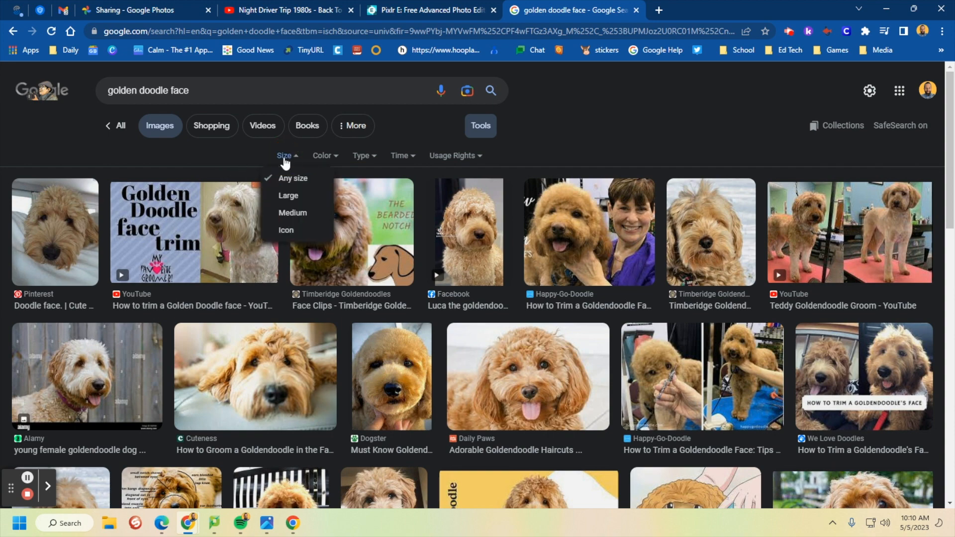
pyautogui.click(282, 190)
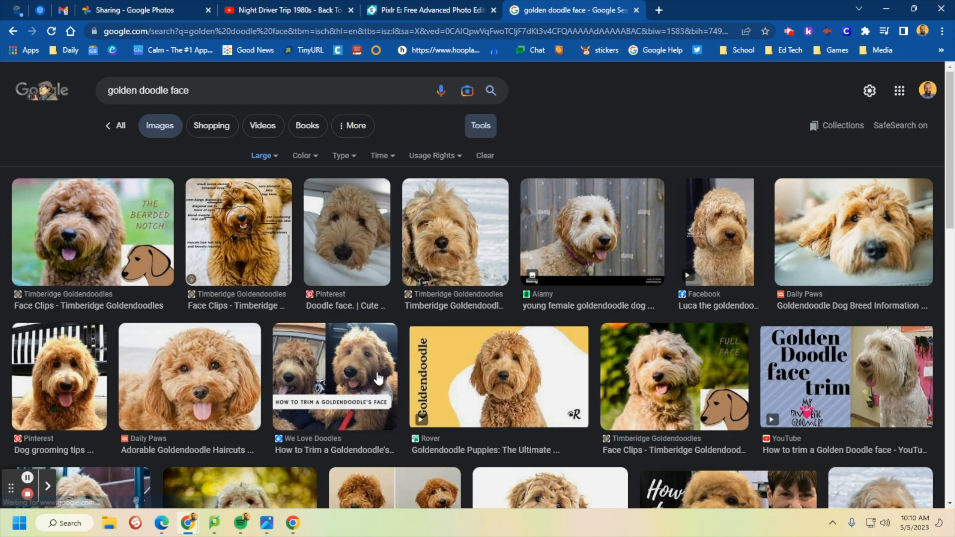
# - Save the full-size Goldendoodle portrait from The Spruce Pets to the Desktop under its suggested file name
pyautogui.scroll(-2, 333, 399)
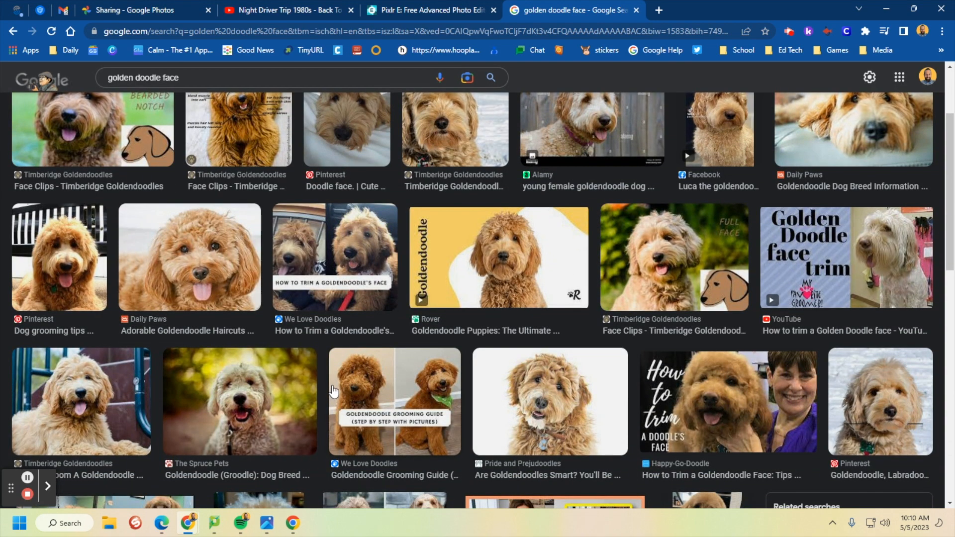
pyautogui.click(277, 421)
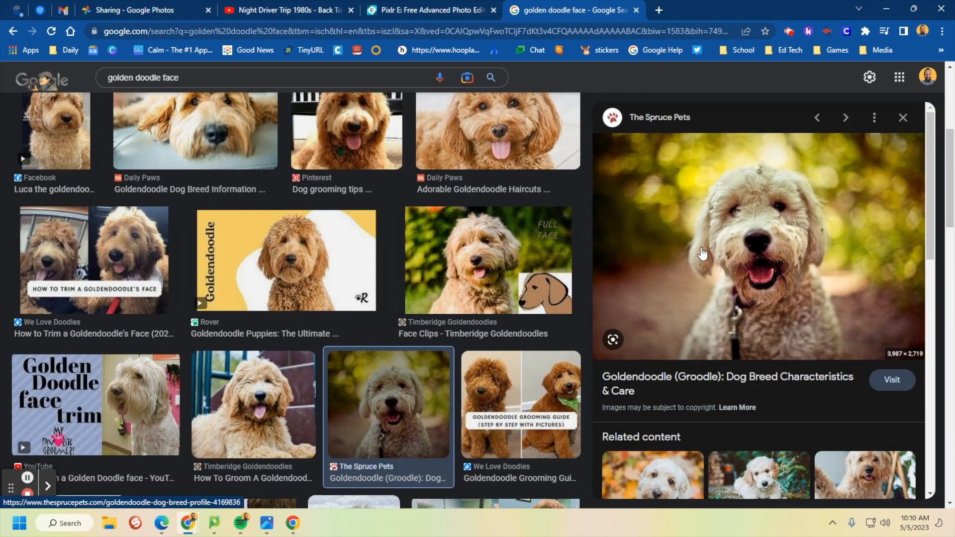
pyautogui.rightClick(685, 227)
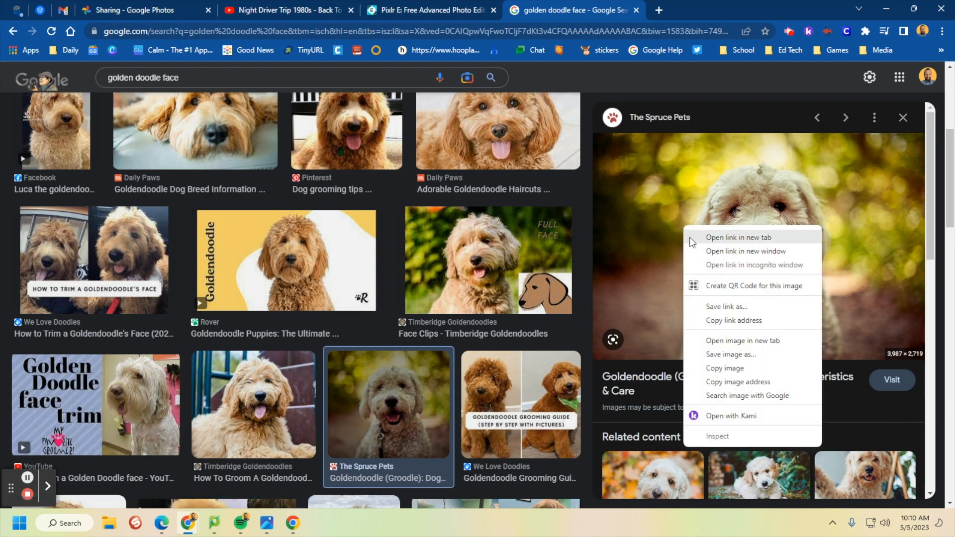
pyautogui.click(720, 354)
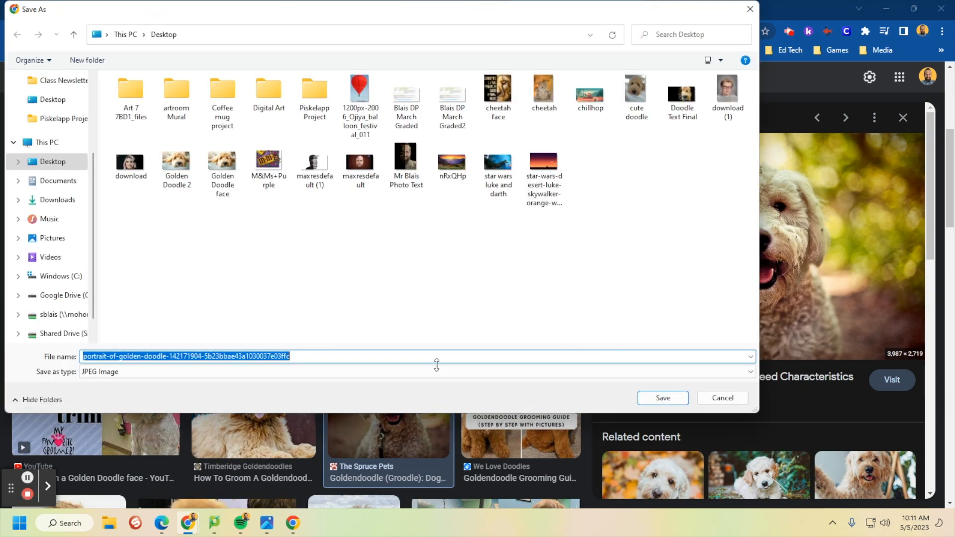
pyautogui.click(677, 402)
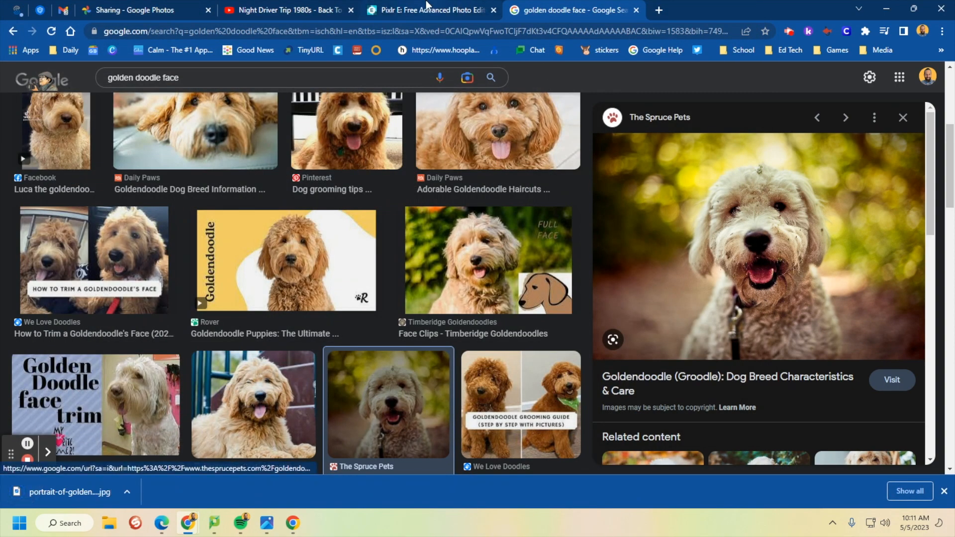
# - Switch to Pixlr E, start a new document and name it Doodle Text
pyautogui.click(431, 9)
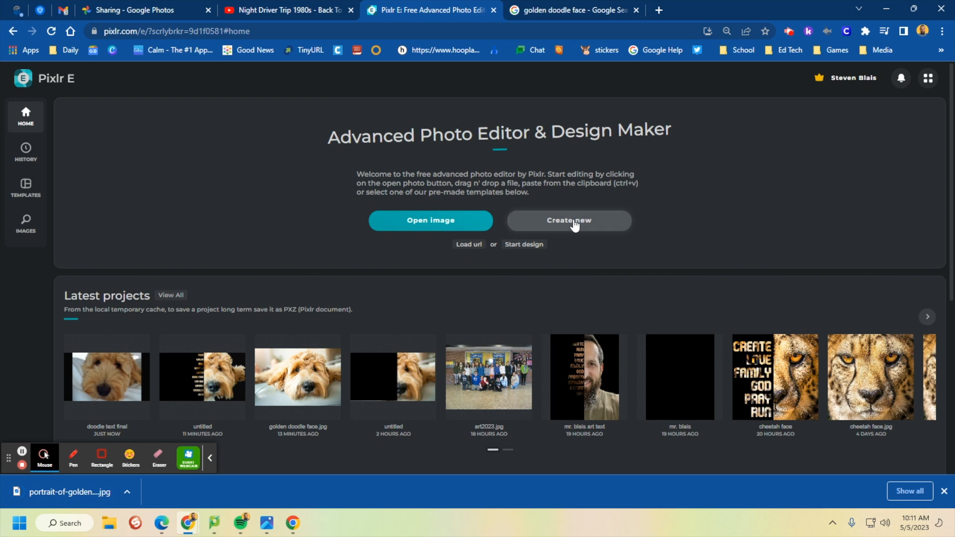
pyautogui.click(582, 9)
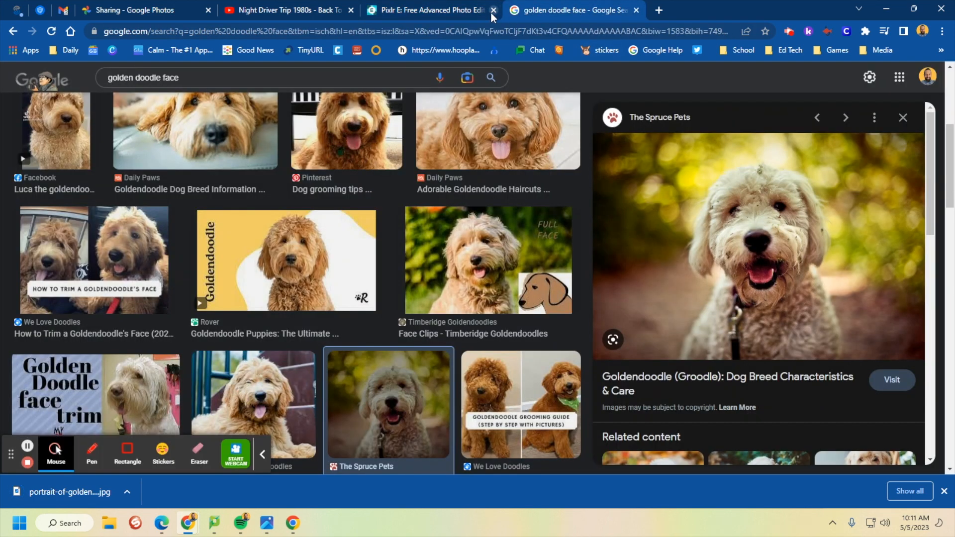
pyautogui.click(432, 9)
pyautogui.click(584, 222)
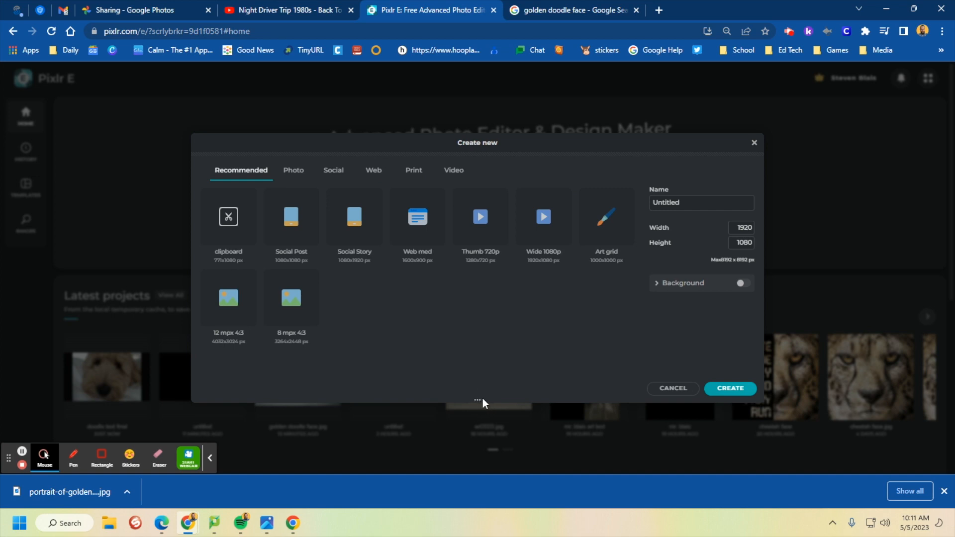
pyautogui.moveTo(478, 401); pyautogui.dragTo(477, 446)
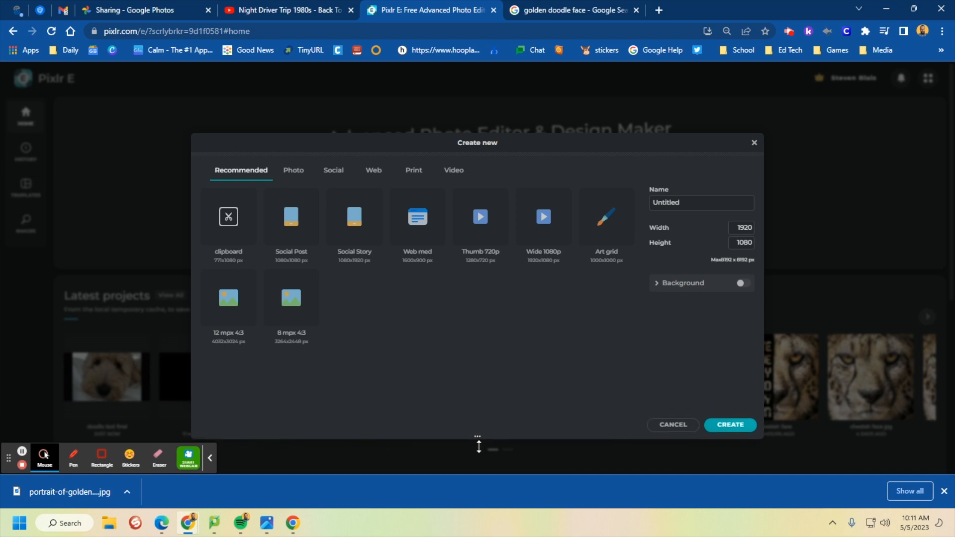
pyautogui.click(298, 175)
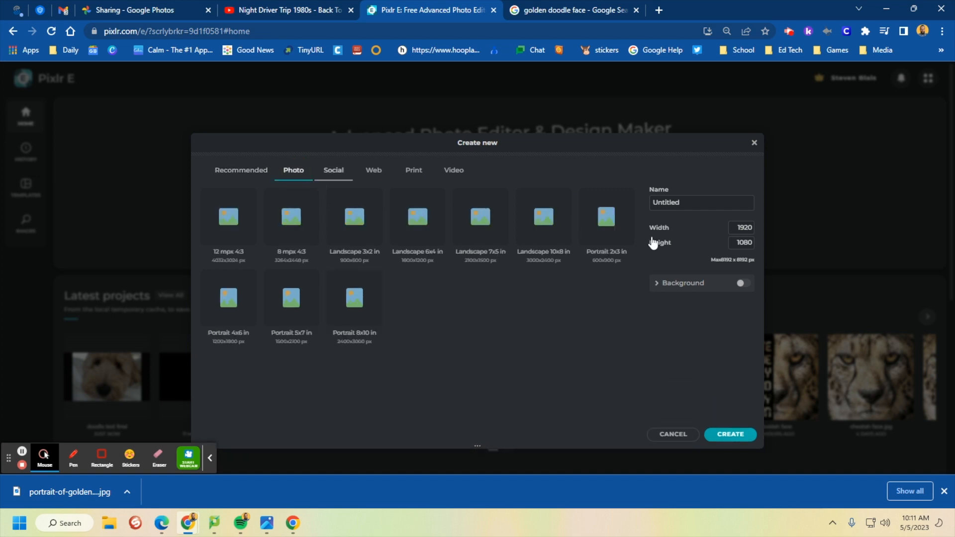
pyautogui.click(682, 200)
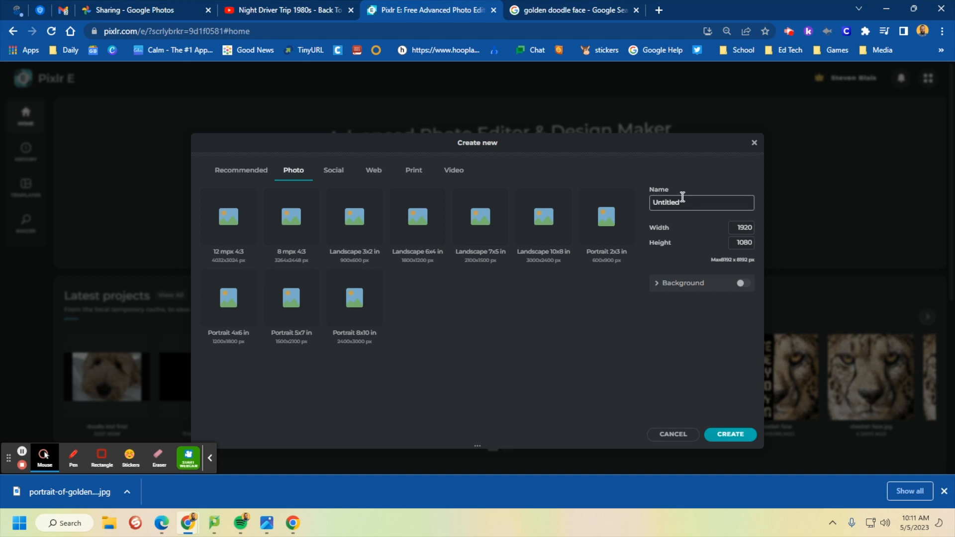
pyautogui.hotkey('ctrl', 'a')
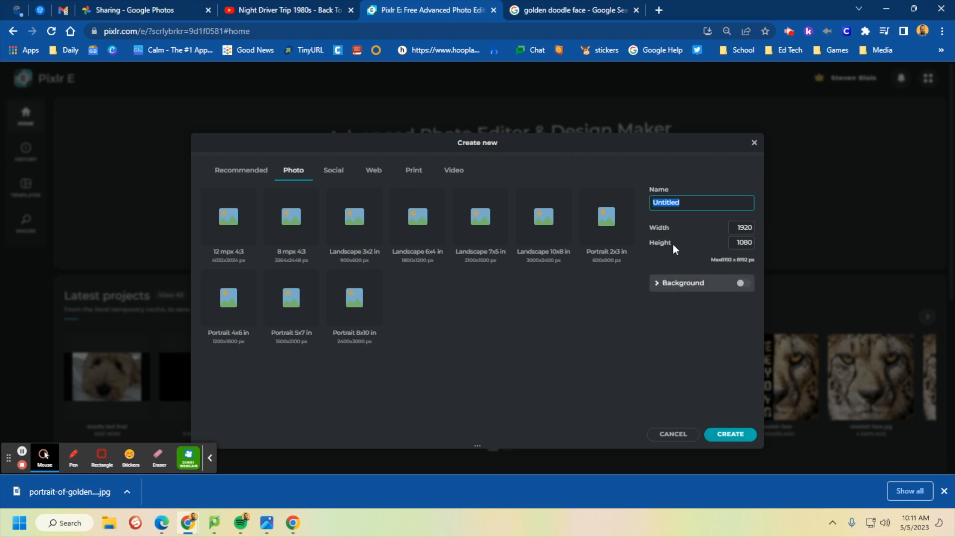
pyautogui.write('Doodle Test')
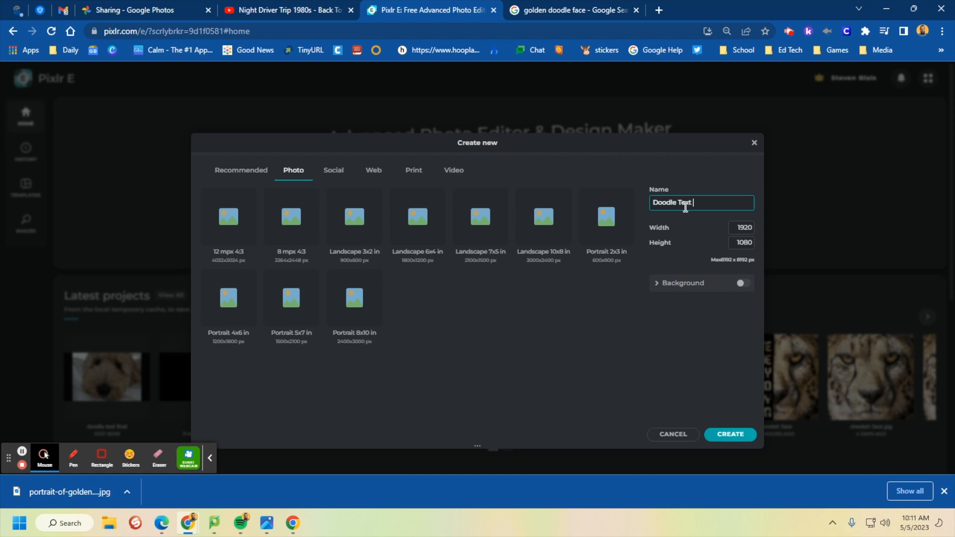
# - Enable a black background, create the 1920 × 1080 px document and clear away the bars covering the workspace
pyautogui.click(656, 284)
pyautogui.click(660, 313)
pyautogui.moveTo(663, 361); pyautogui.dragTo(651, 373)
pyautogui.click(722, 433)
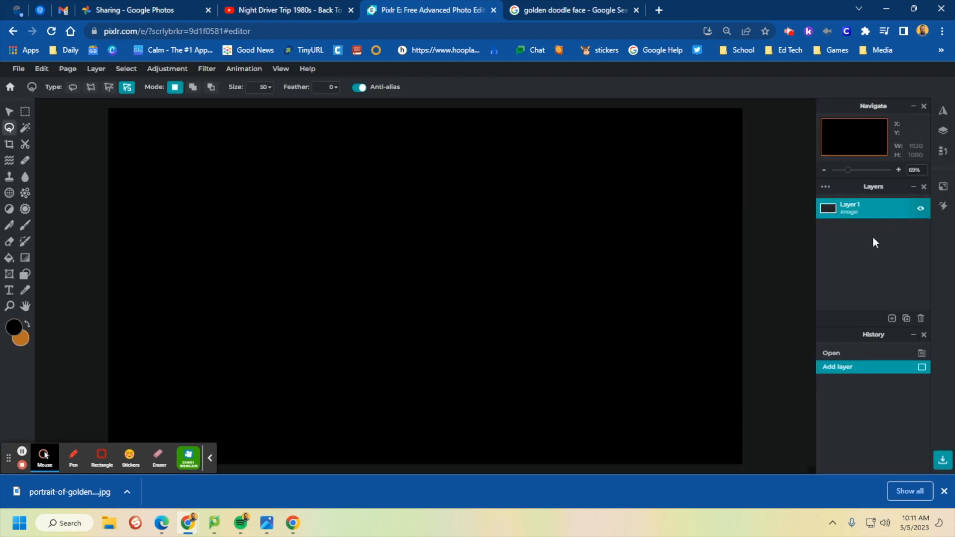
pyautogui.click(211, 462)
pyautogui.click(944, 492)
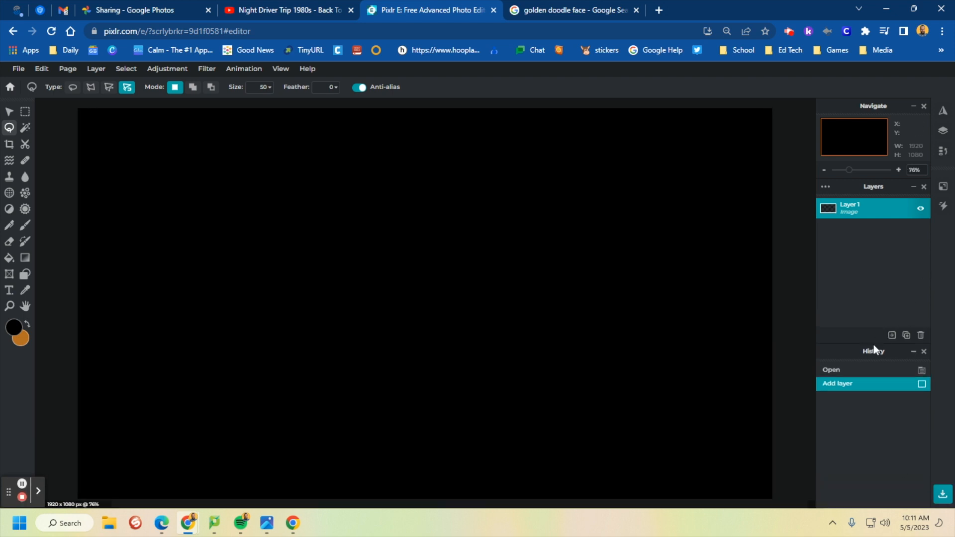
# - Add the saved portrait-of-golden-doodle picture from the Desktop as a new image layer
pyautogui.click(892, 336)
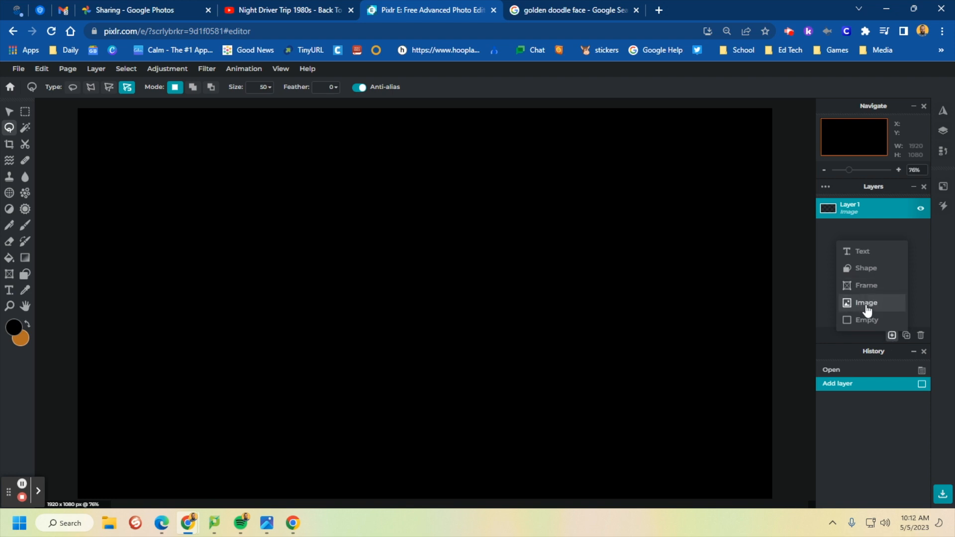
pyautogui.click(944, 132)
pyautogui.click(944, 133)
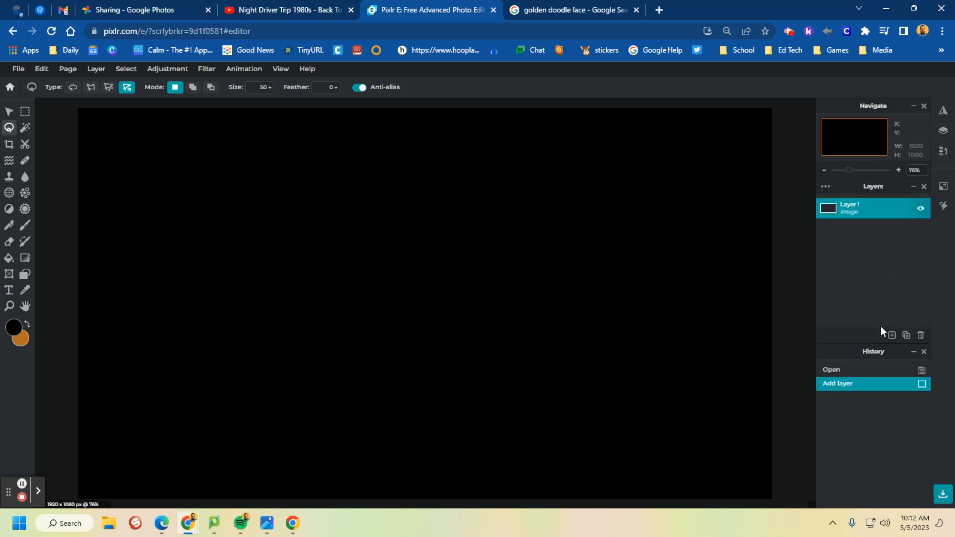
pyautogui.click(892, 336)
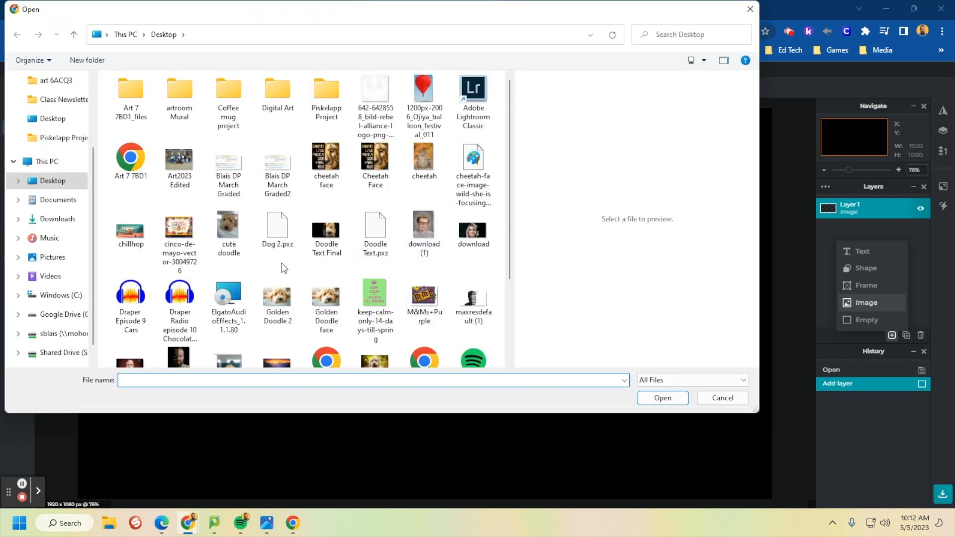
pyautogui.scroll(-2, 284, 268)
pyautogui.click(377, 261)
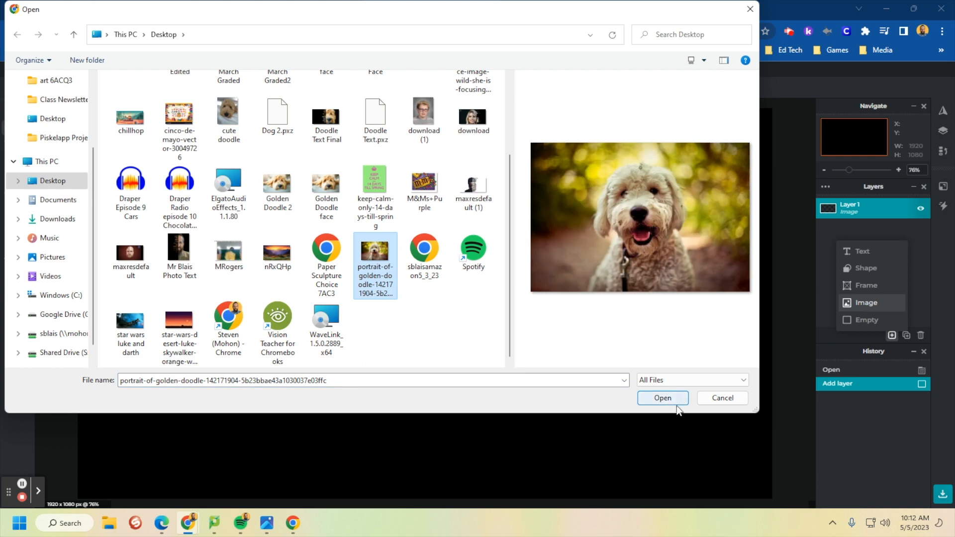
pyautogui.click(665, 398)
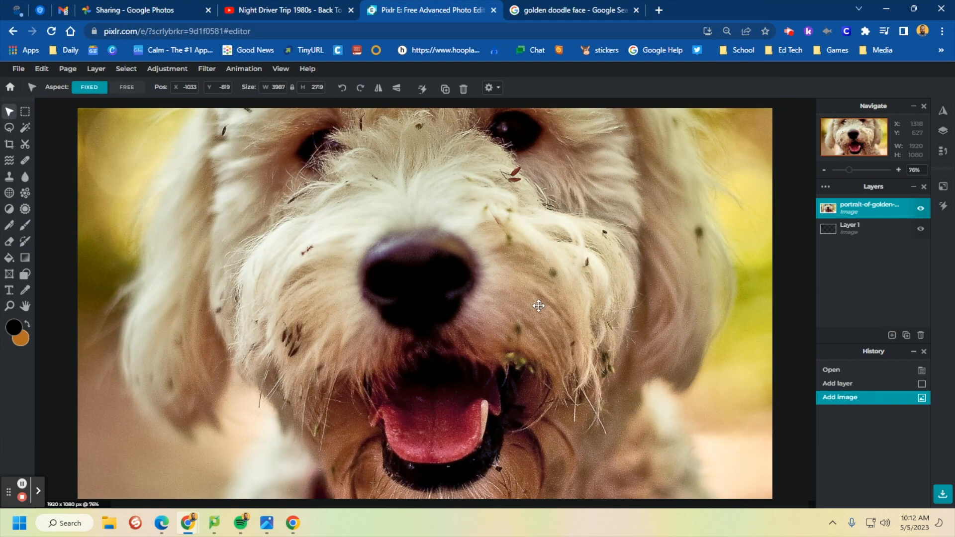
# - Scale the dog photo proportionally down to about 1752 × 1194 px and position it roughly centred over the black canvas
pyautogui.click(15, 114)
pyautogui.moveTo(217, 161); pyautogui.dragTo(509, 386)
pyautogui.moveTo(300, 276); pyautogui.dragTo(442, 368)
pyautogui.moveTo(224, 198); pyautogui.dragTo(522, 436)
pyautogui.moveTo(597, 429); pyautogui.dragTo(263, 175)
pyautogui.scroll(-2, 263, 175)
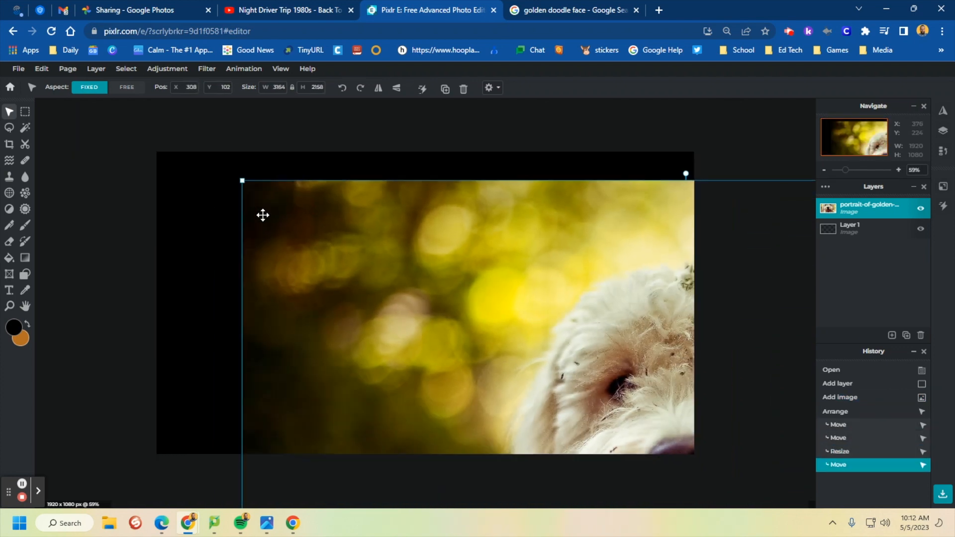
pyautogui.moveTo(263, 215); pyautogui.dragTo(224, 202)
pyautogui.moveTo(205, 167); pyautogui.dragTo(374, 333)
pyautogui.moveTo(373, 334); pyautogui.dragTo(218, 212)
pyautogui.moveTo(180, 185); pyautogui.dragTo(419, 368)
pyautogui.moveTo(511, 387); pyautogui.dragTo(279, 188)
pyautogui.moveTo(189, 148)
pyautogui.mouseDown()
pyautogui.moveTo(149, 121)
pyautogui.moveTo(204, 158)
pyautogui.moveTo(177, 140)
pyautogui.mouseUp()
pyautogui.moveTo(423, 259); pyautogui.dragTo(421, 249)
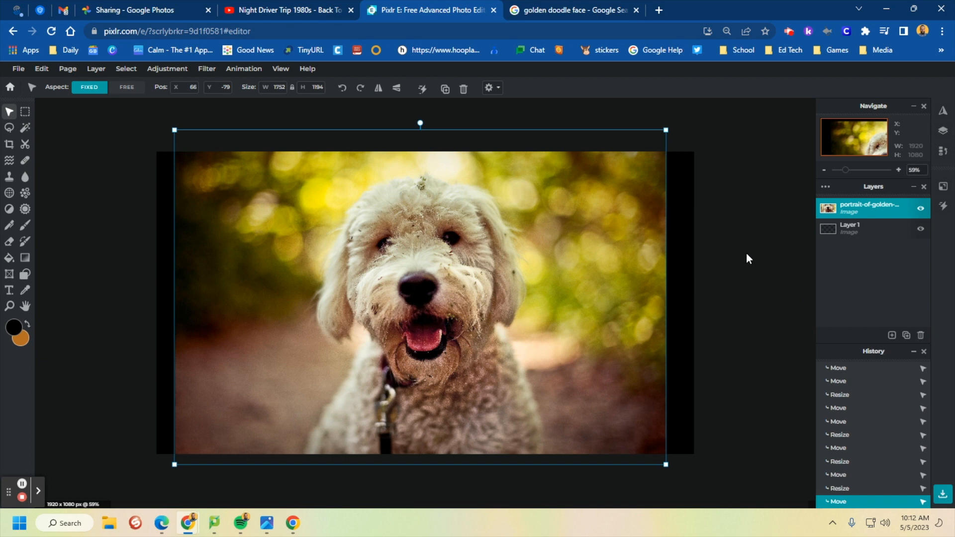
# - Apply the photo's transform and trace a magnetic lasso selection around the dog's head and body on the photo layer
pyautogui.press('Return')
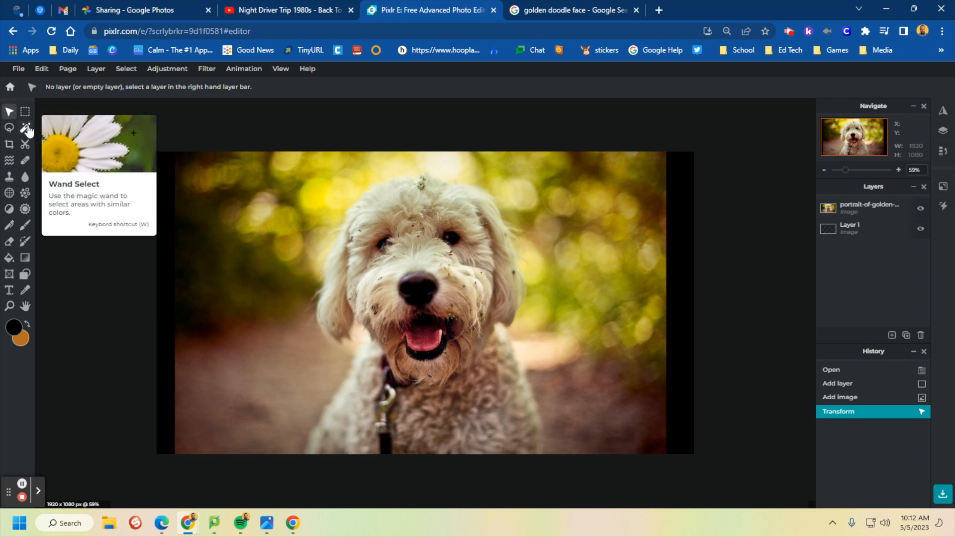
pyautogui.click(12, 127)
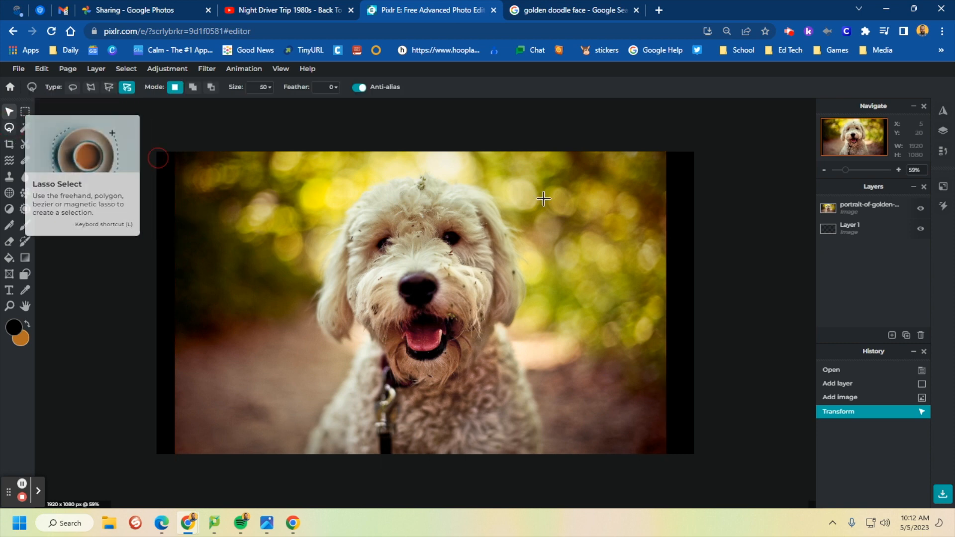
pyautogui.click(850, 208)
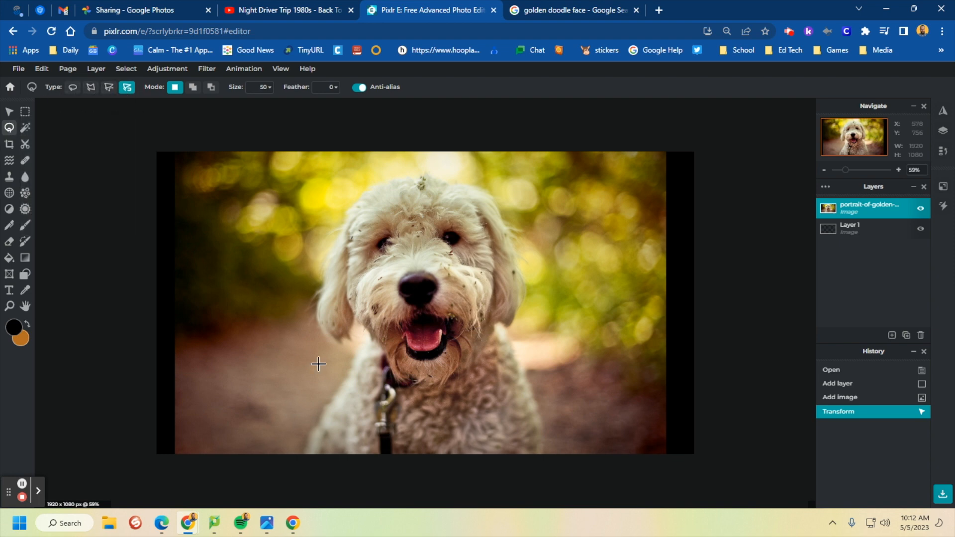
pyautogui.click(302, 452)
pyautogui.moveTo(545, 437)
pyautogui.mouseDown()
pyautogui.moveTo(545, 456)
pyautogui.moveTo(495, 467)
pyautogui.moveTo(410, 470)
pyautogui.mouseUp()
pyautogui.moveTo(318, 462); pyautogui.dragTo(306, 457)
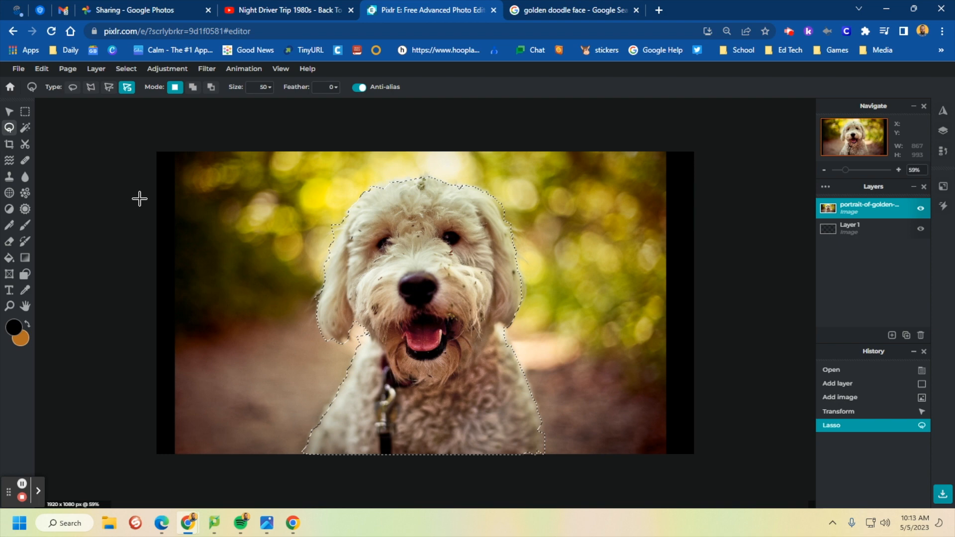
# - Invert the lasso selection and cut the photo's background away, leaving only the dog
pyautogui.click(125, 70)
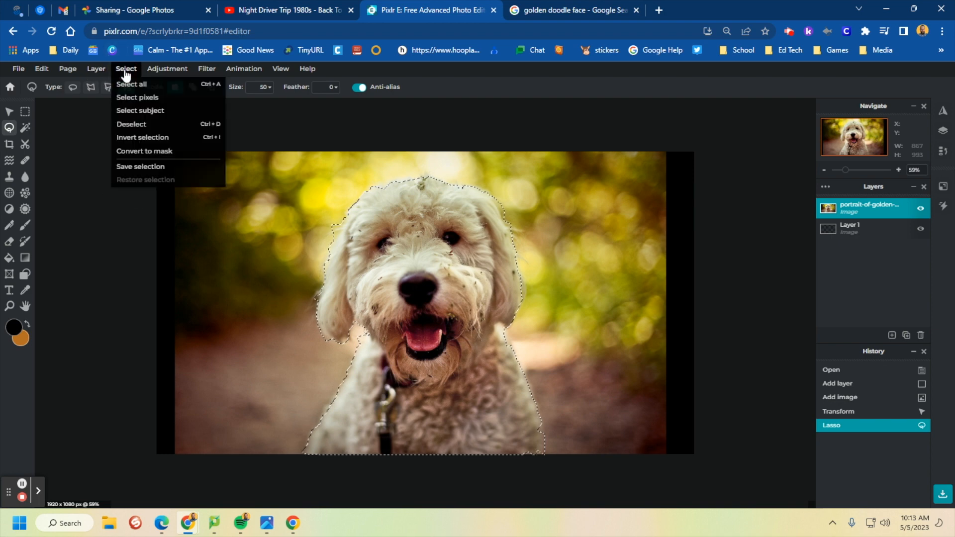
pyautogui.moveTo(145, 73)
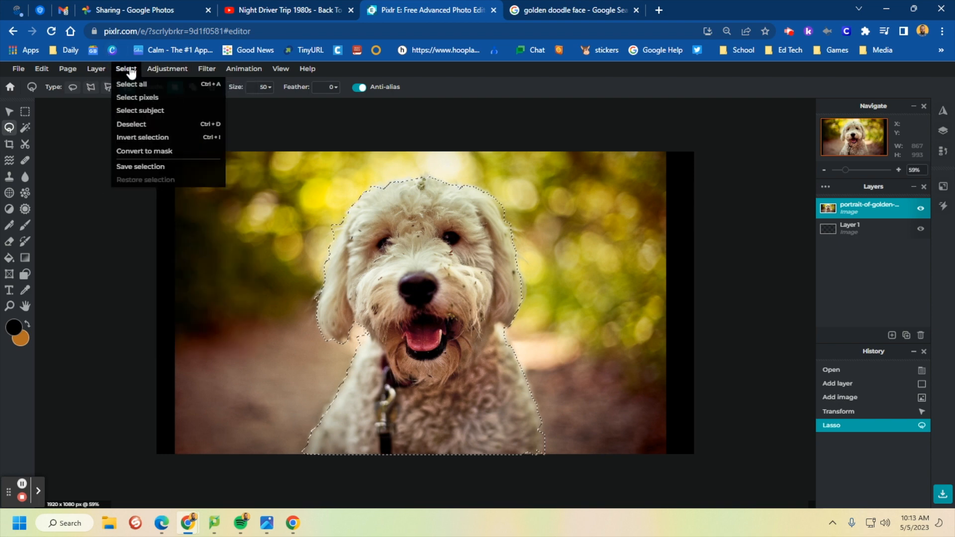
pyautogui.click(144, 141)
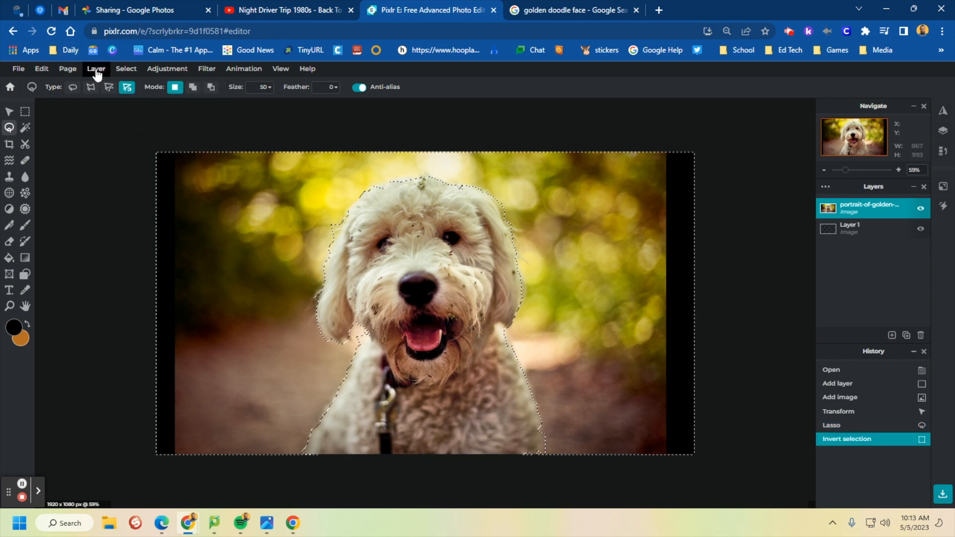
pyautogui.click(40, 69)
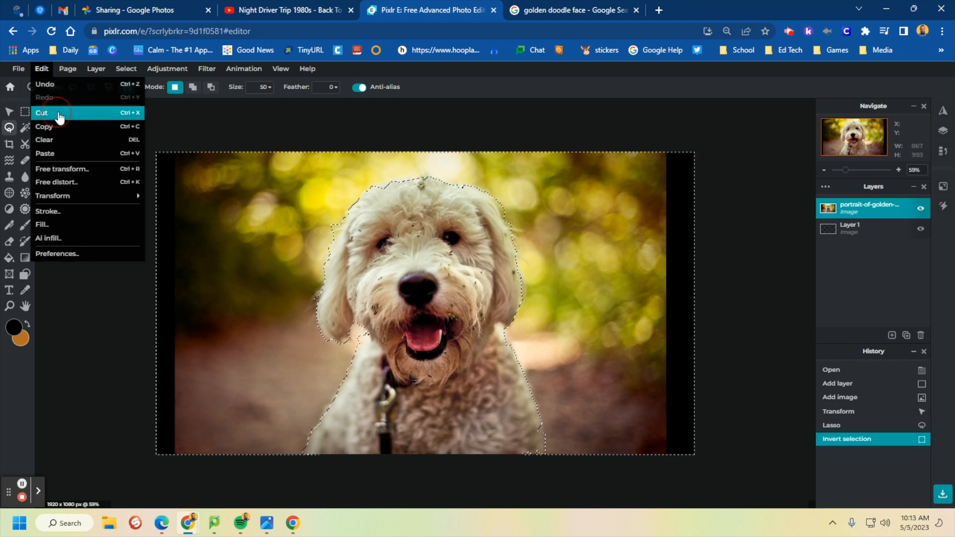
pyautogui.click(58, 111)
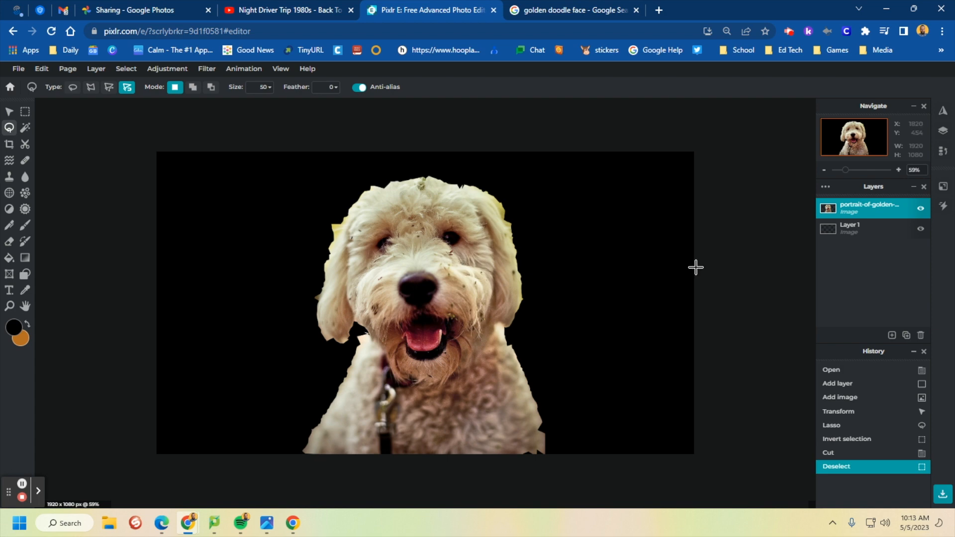
# - Duplicate the cut-out dog layer
pyautogui.click(855, 204)
pyautogui.click(873, 297)
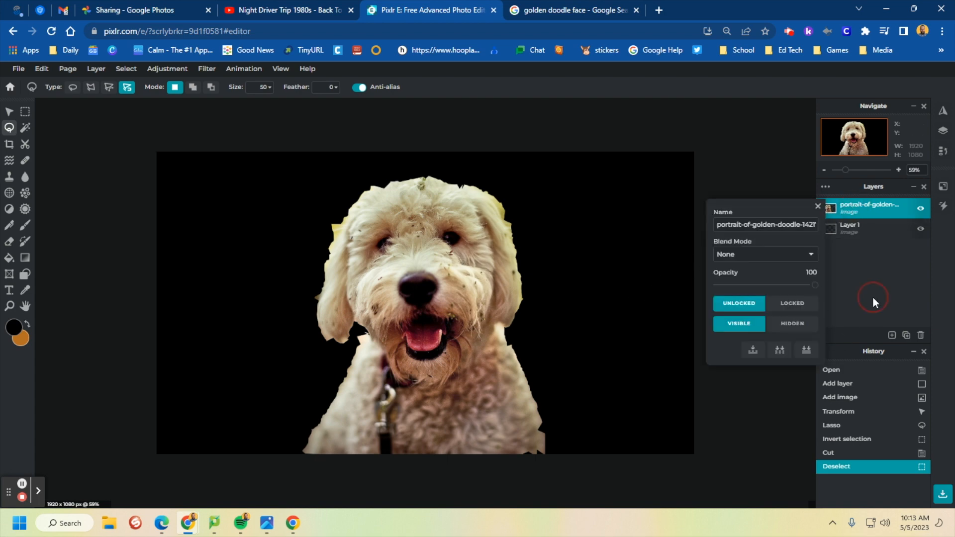
pyautogui.click(818, 206)
pyautogui.moveTo(892, 335)
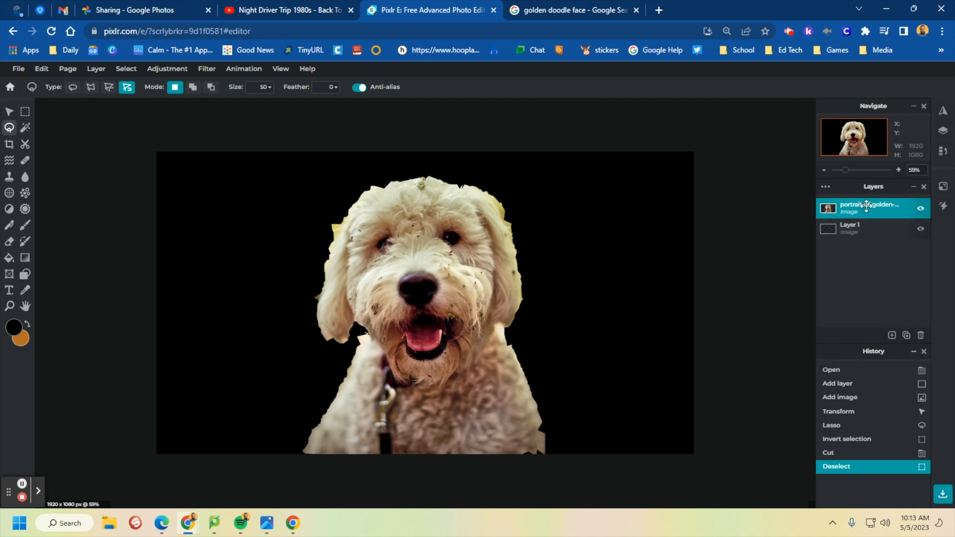
pyautogui.click(906, 336)
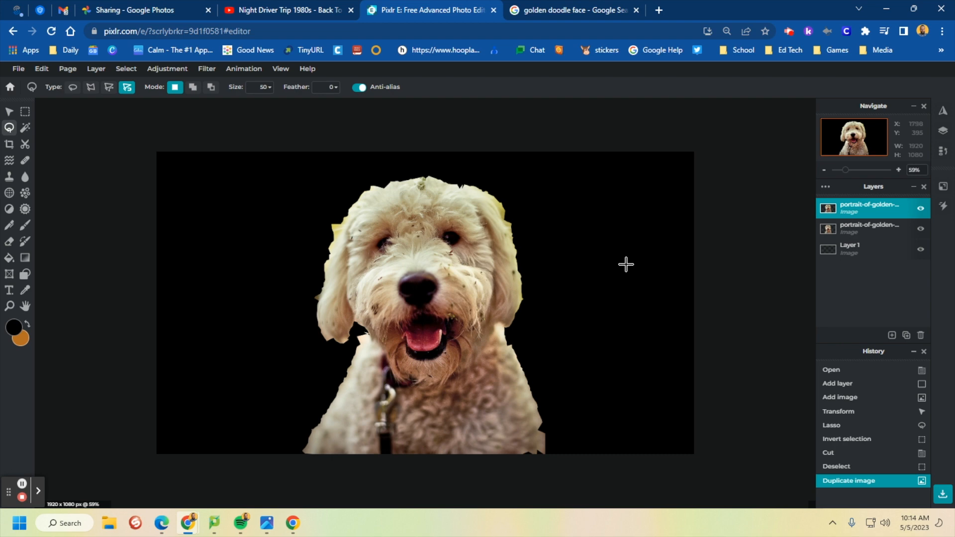
# - Add an empty layer above both dog layers and activate the rectangular Marquee tool
pyautogui.click(891, 338)
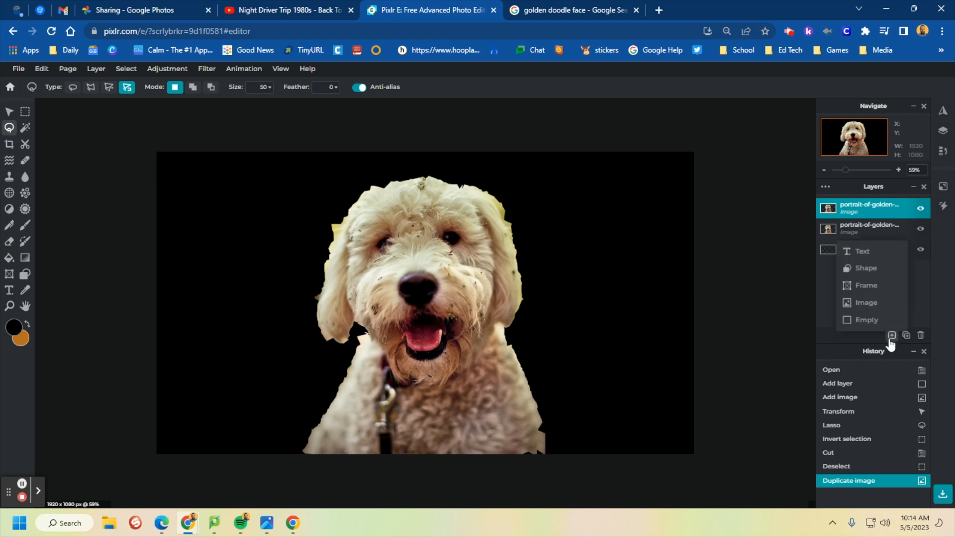
pyautogui.click(889, 326)
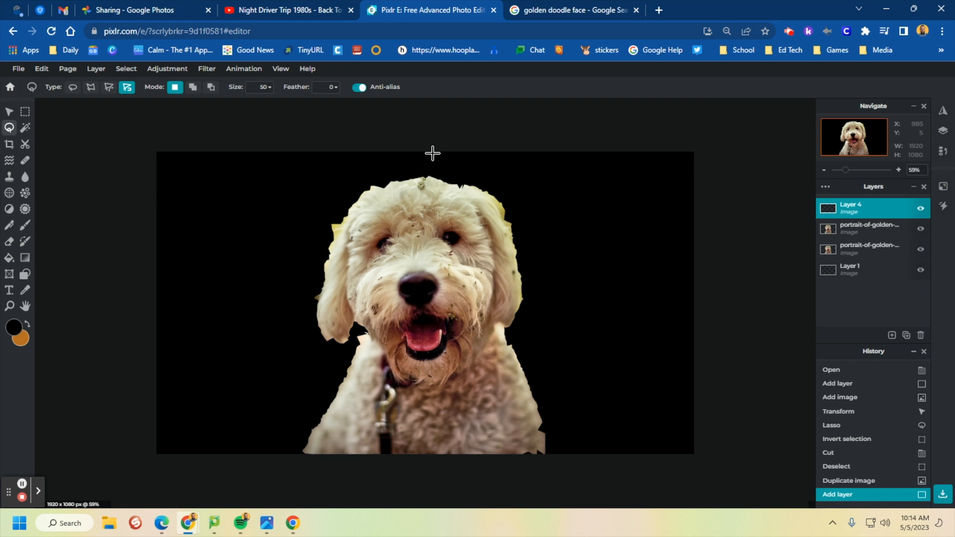
pyautogui.click(25, 116)
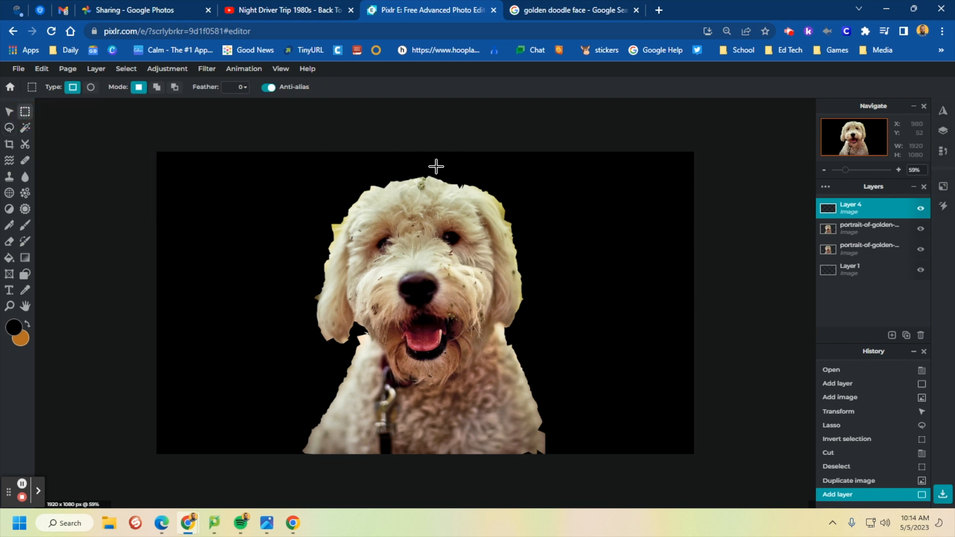
pyautogui.moveTo(423, 152); pyautogui.dragTo(161, 449)
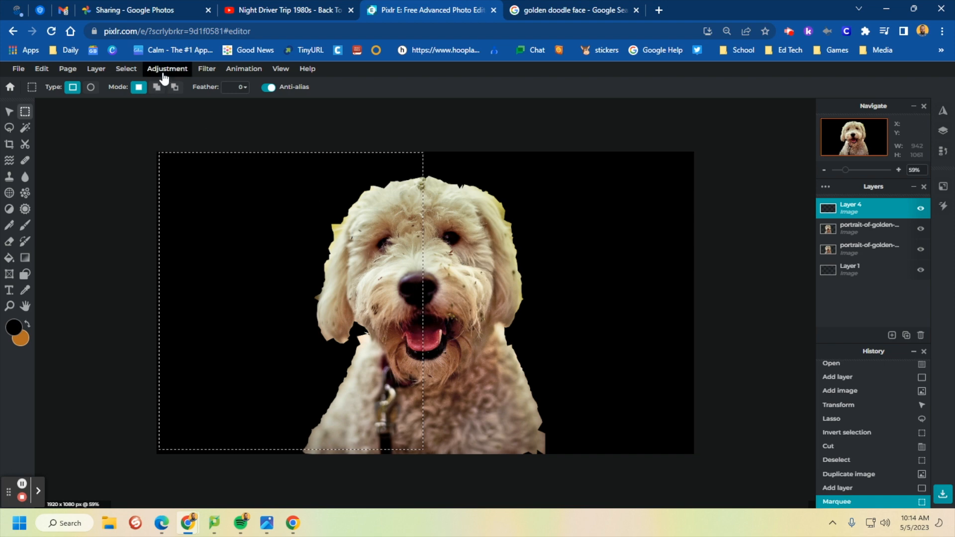
pyautogui.click(126, 69)
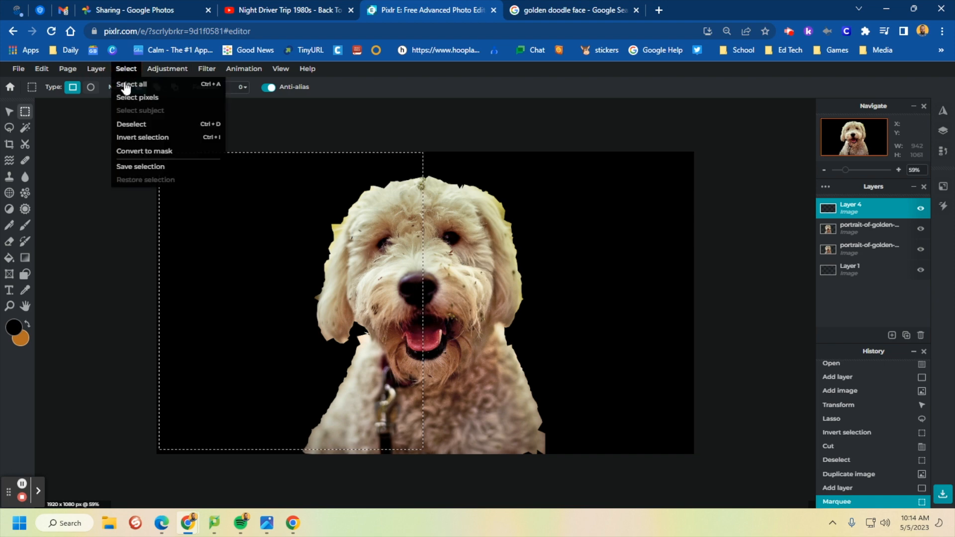
pyautogui.click(130, 124)
# - Fill the canvas's left half, about 950 × 1080 px, with black on the empty layer and move that layer between the two dog layers
pyautogui.moveTo(425, 151); pyautogui.dragTo(158, 456)
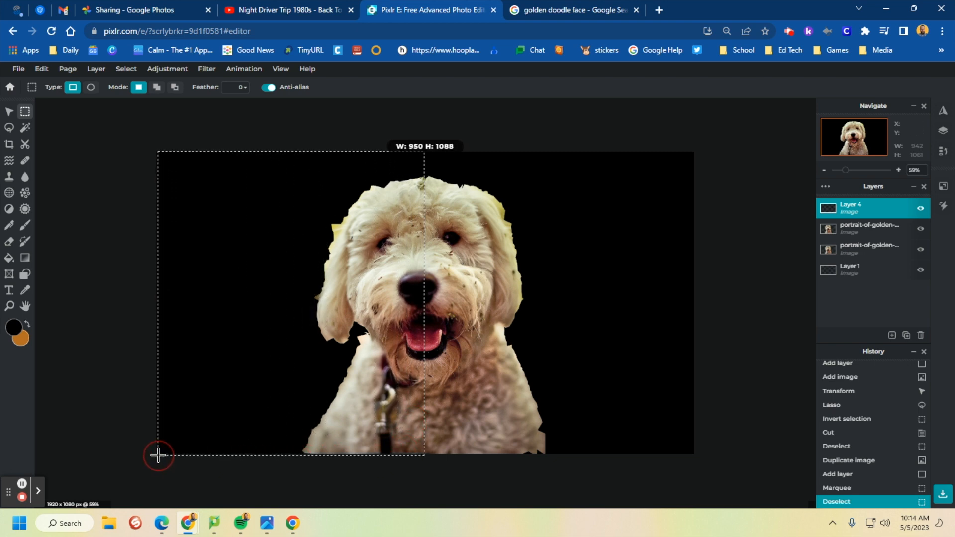
pyautogui.moveTo(158, 455); pyautogui.dragTo(158, 455)
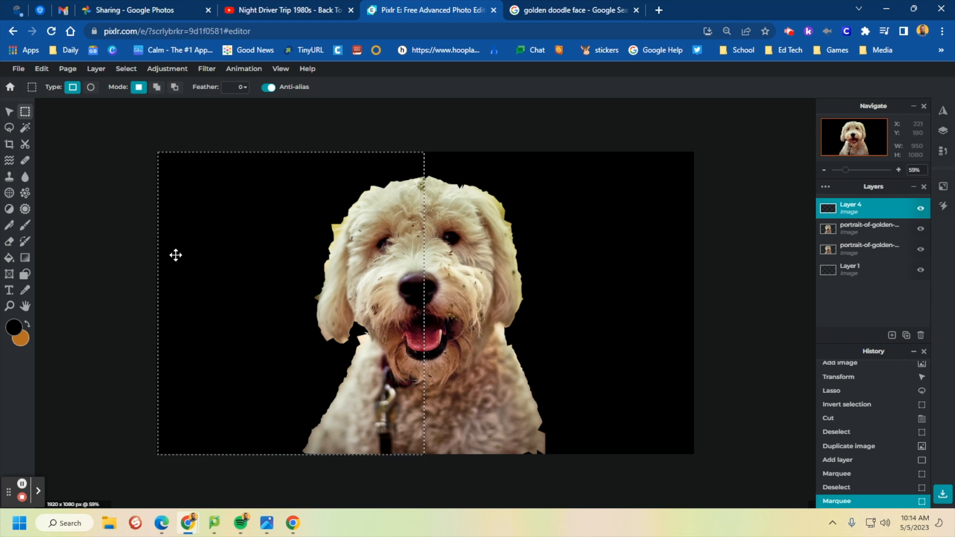
pyautogui.click(10, 259)
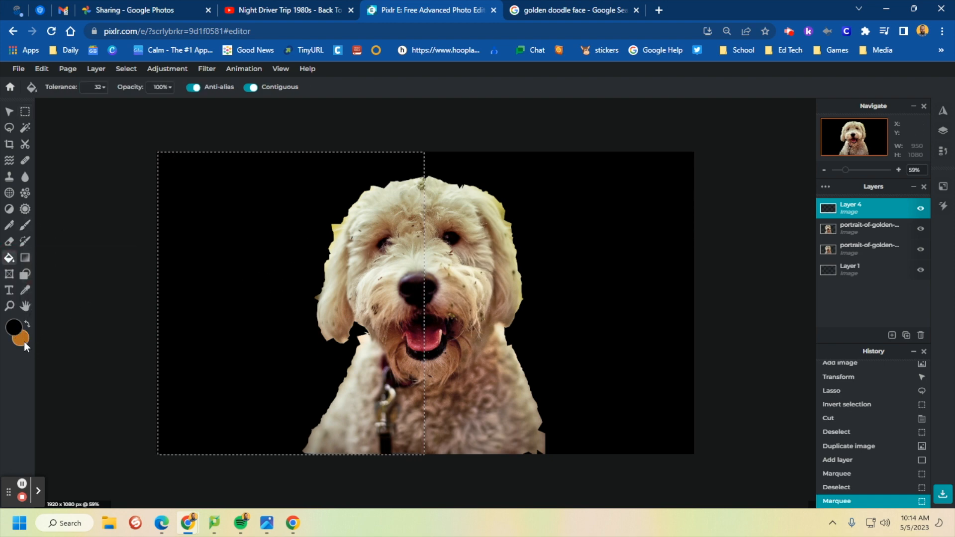
pyautogui.click(28, 325)
pyautogui.click(27, 325)
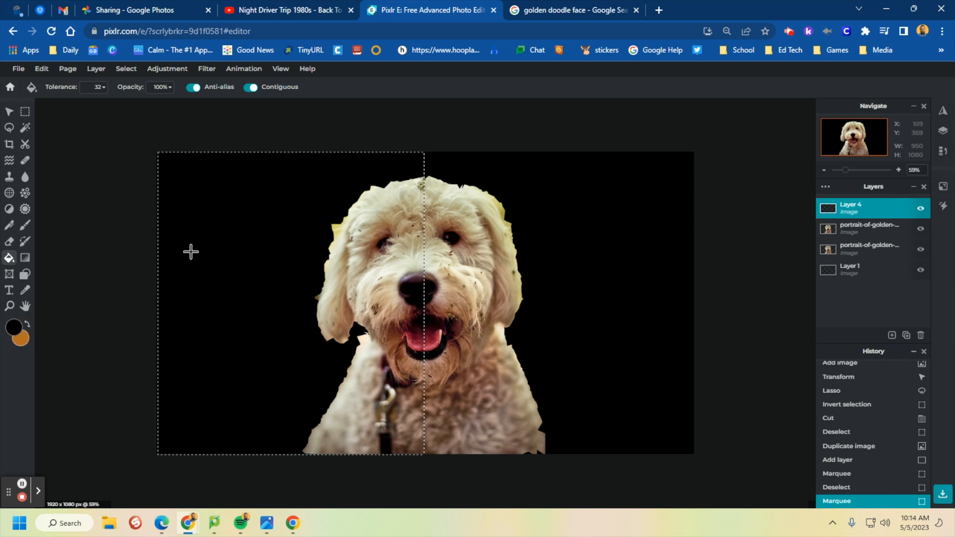
pyautogui.click(253, 239)
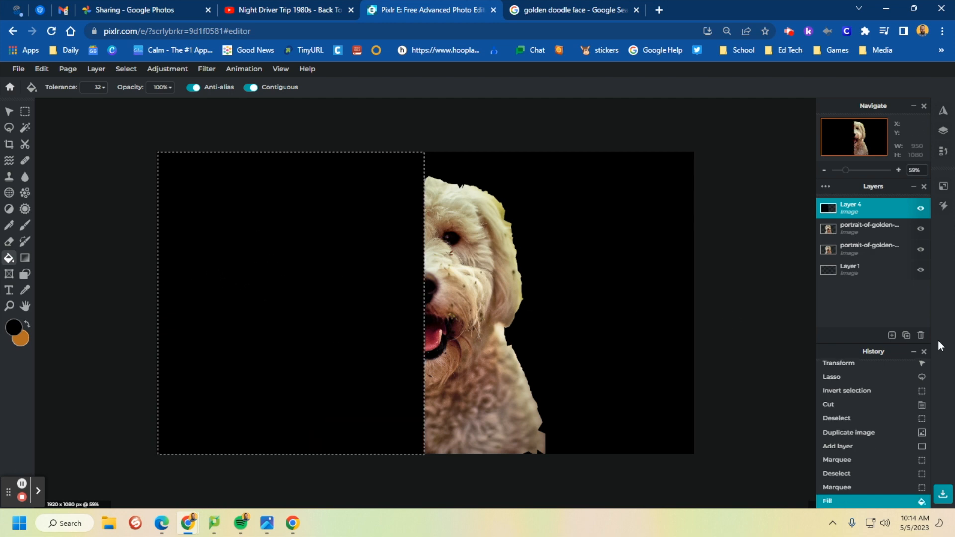
pyautogui.click(892, 336)
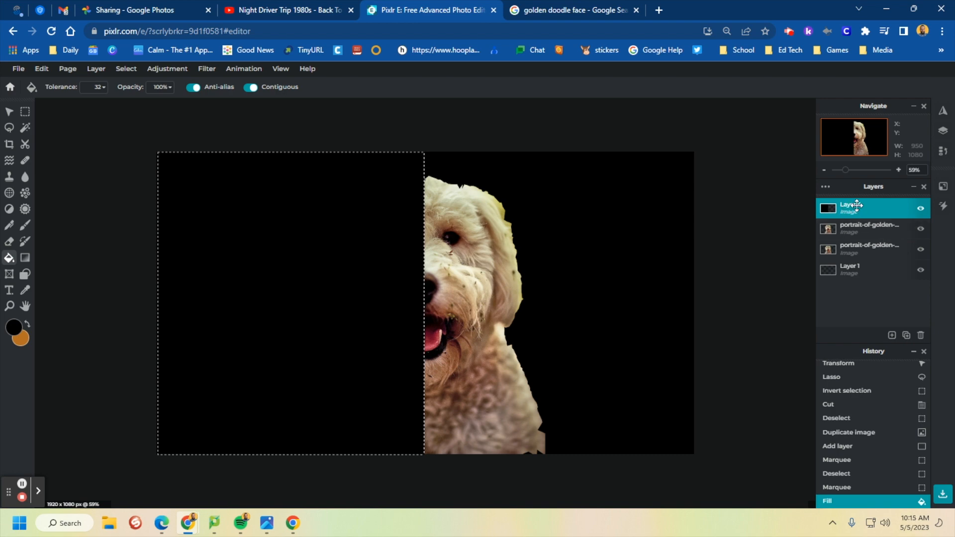
pyautogui.moveTo(857, 204); pyautogui.dragTo(858, 228)
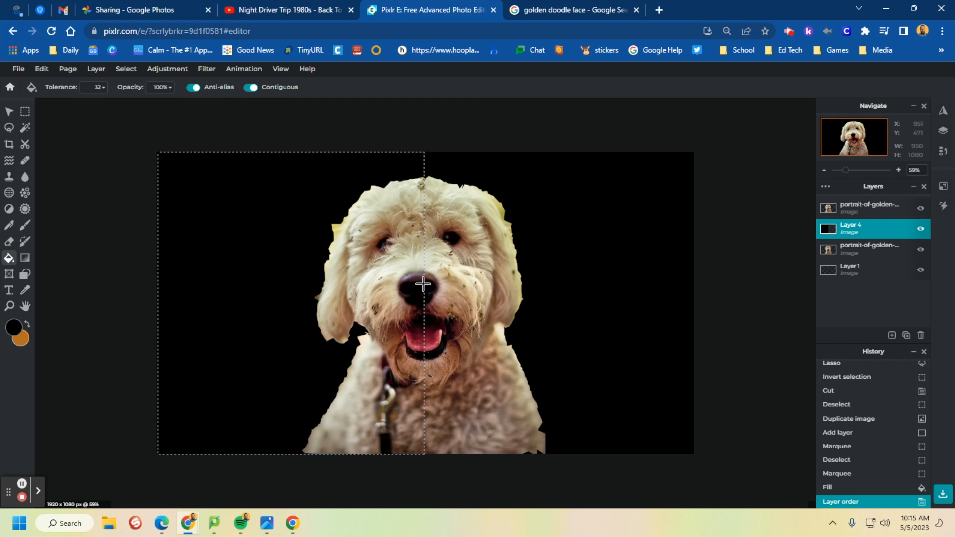
# - Add a new text layer over the dog portrait
pyautogui.click(9, 290)
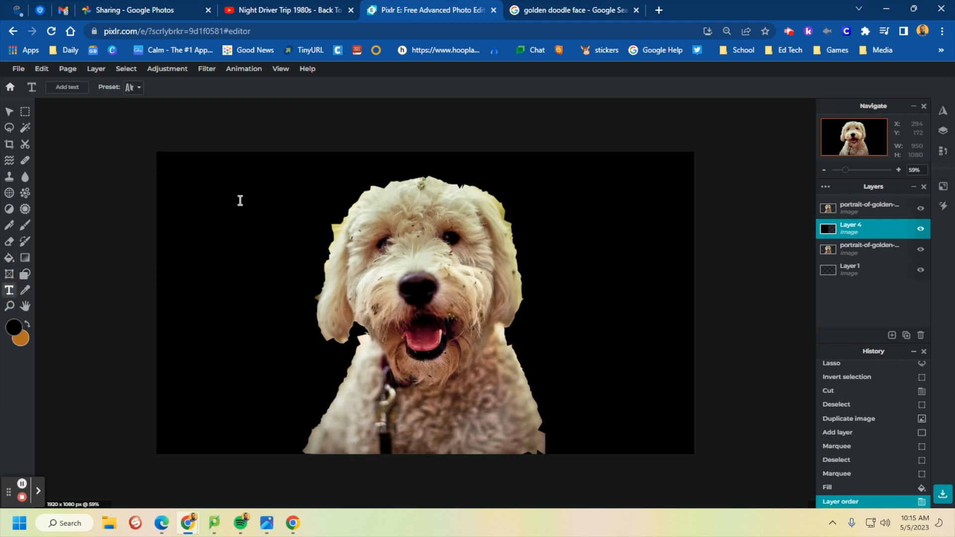
pyautogui.scroll(2, 219, 271)
pyautogui.scroll(-1, 171, 298)
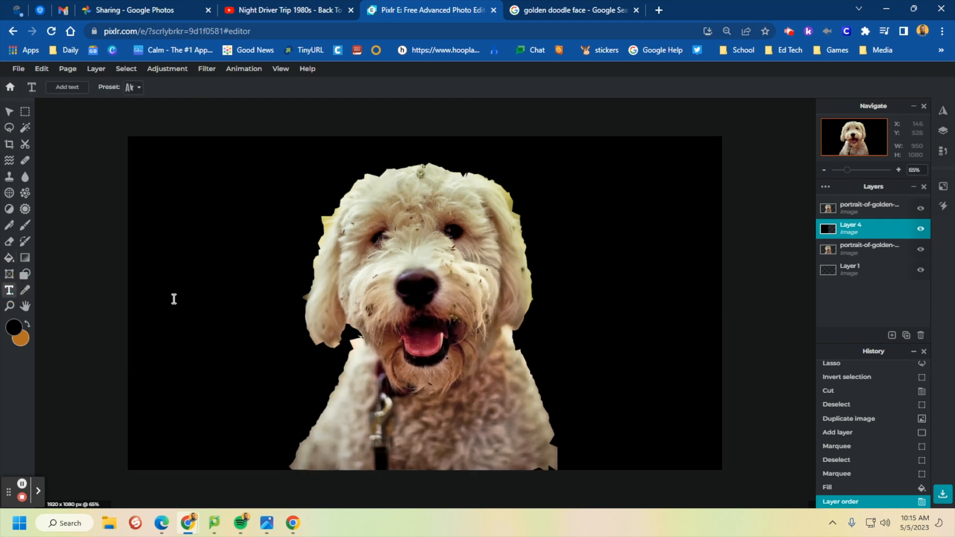
pyautogui.click(253, 239)
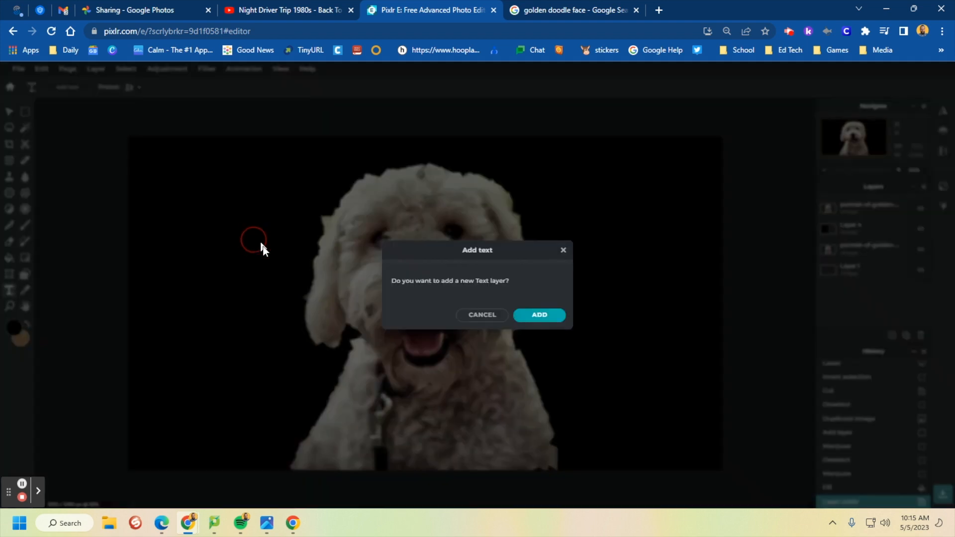
pyautogui.click(540, 317)
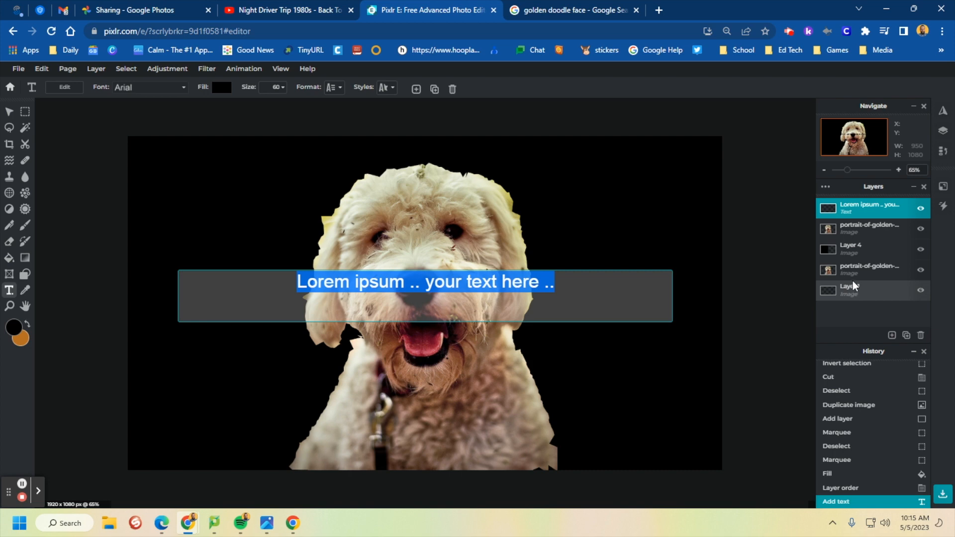
# - Replace the placeholder text with FUN in capital letters
pyautogui.click(433, 282)
pyautogui.moveTo(564, 281); pyautogui.dragTo(235, 274)
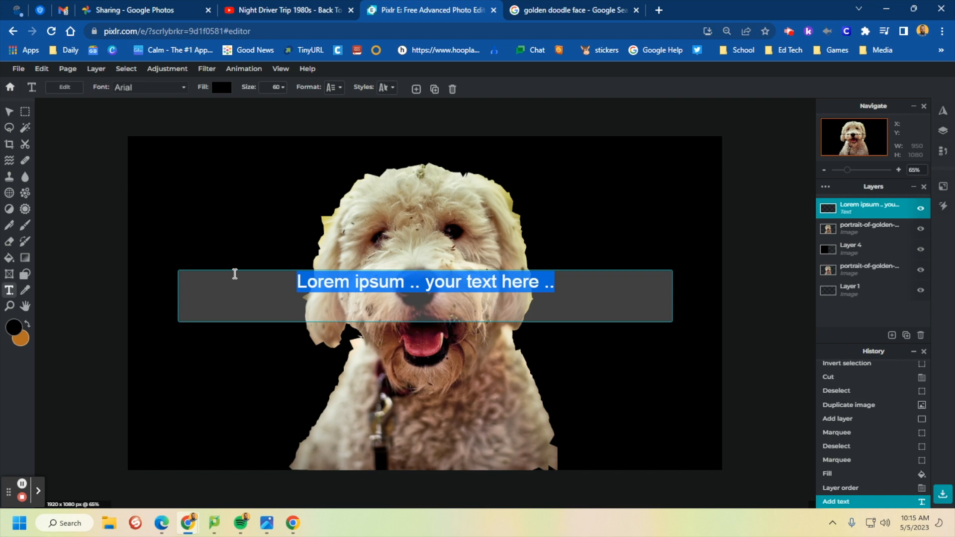
pyautogui.write('Fun')
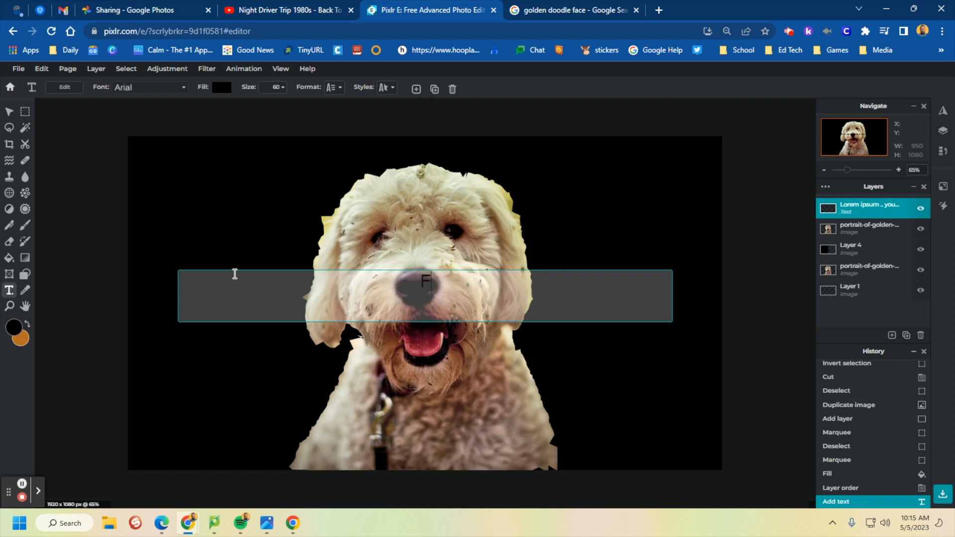
pyautogui.press('BackSpace')
pyautogui.press('BackSpace')
pyautogui.press('BackSpace')
pyautogui.write('FUN')
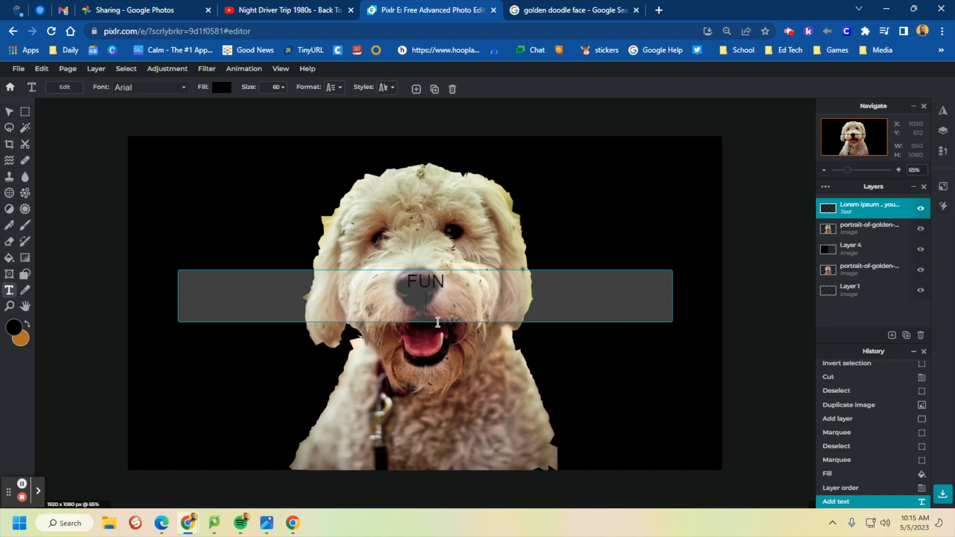
# - Set the fill colour of the FUN text to white (#FFFFFF)
pyautogui.moveTo(405, 278); pyautogui.dragTo(446, 287)
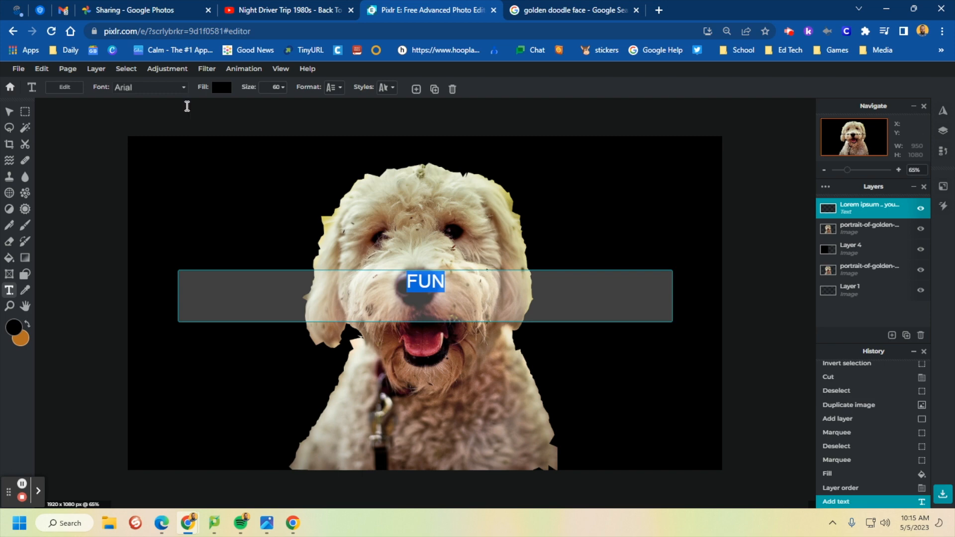
pyautogui.click(221, 87)
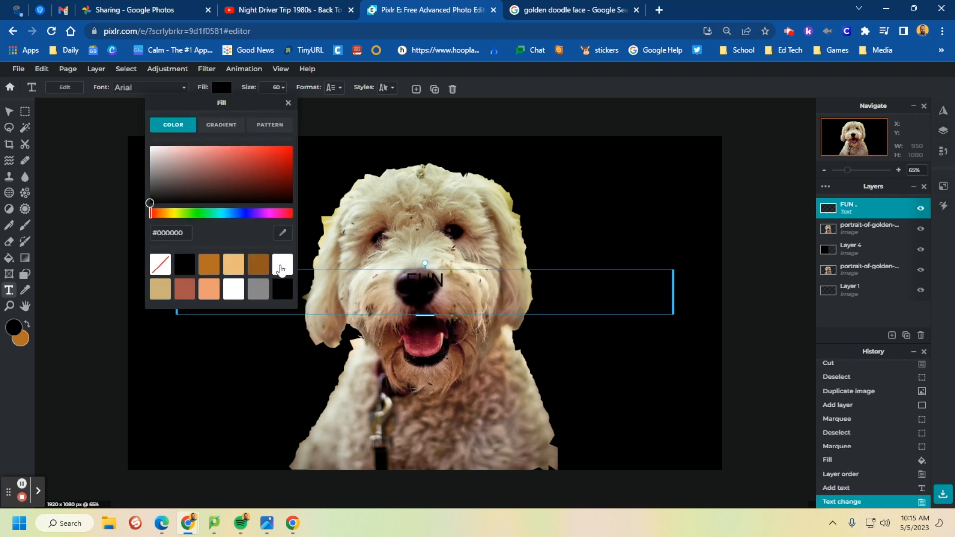
pyautogui.click(282, 264)
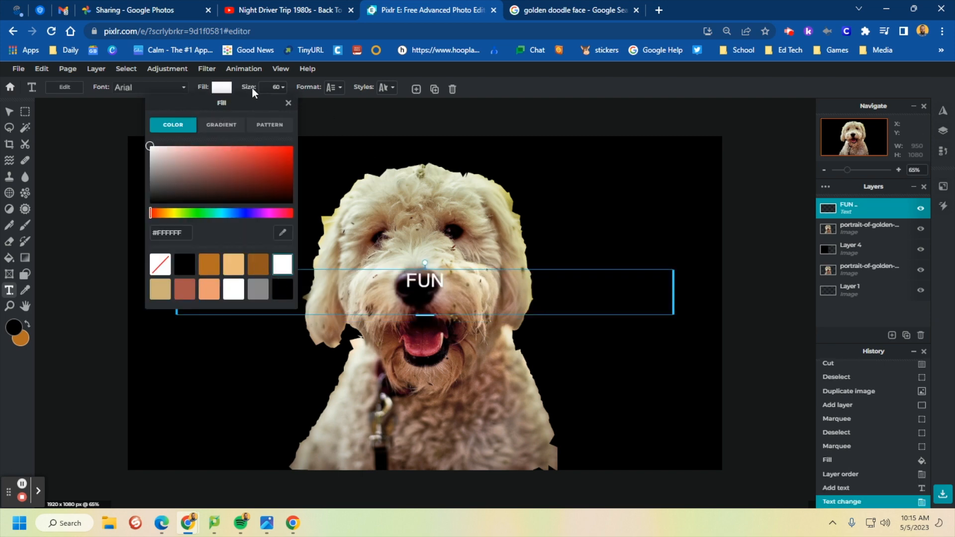
# - Align the FUN text to the right within its text box
pyautogui.click(336, 87)
pyautogui.click(335, 87)
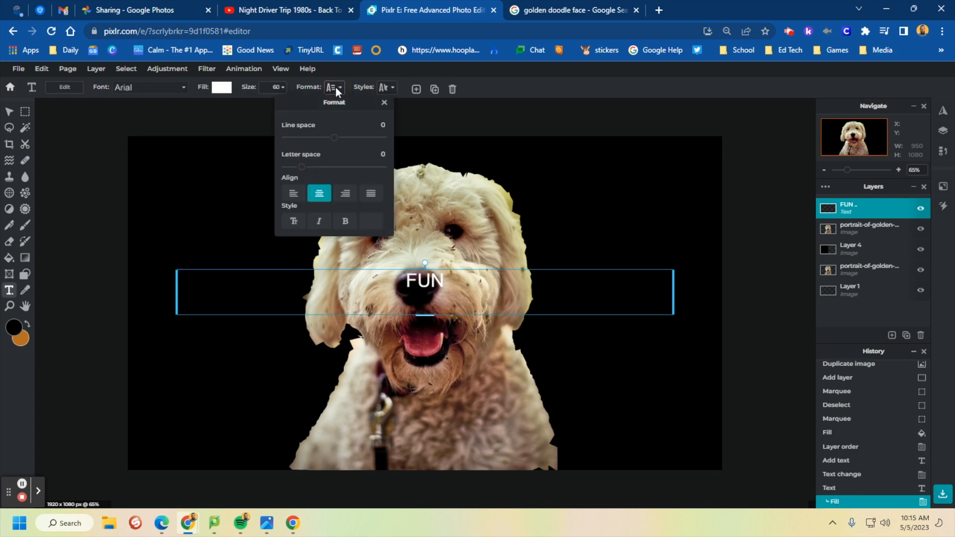
pyautogui.click(345, 199)
# - Add the words LOVING, NATURE and WALKS in capitals on separate lines below FUN
pyautogui.click(636, 282)
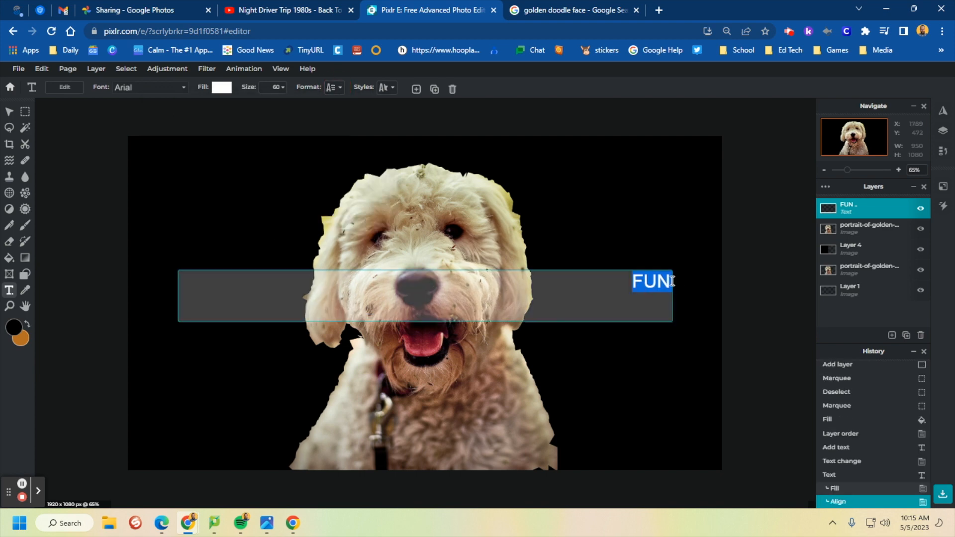
pyautogui.click(658, 281)
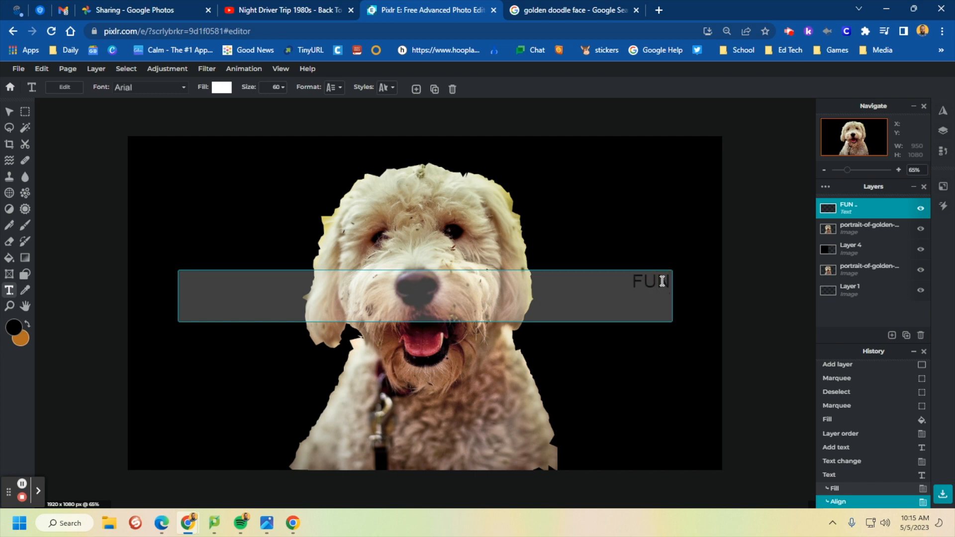
pyautogui.press('Return')
pyautogui.write('Loving')
pyautogui.press('BackSpace')
pyautogui.press('BackSpace')
pyautogui.press('BackSpace')
pyautogui.press('BackSpace')
pyautogui.press('BackSpace')
pyautogui.write('OVING')
pyautogui.press('Return')
pyautogui.write('Na')
pyautogui.press('BackSpace')
pyautogui.write('ATURE')
pyautogui.press('Return')
pyautogui.write('WAK')
pyautogui.press('BackSpace')
pyautogui.write('LKS')
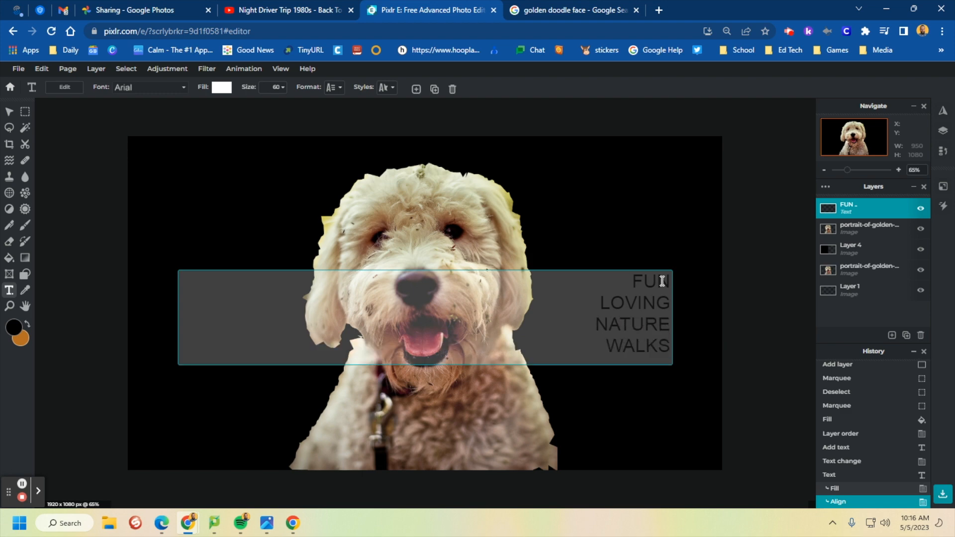
# - Extend the word list with FETCH and HIKING, each on its own line below WALKS
pyautogui.press('Return')
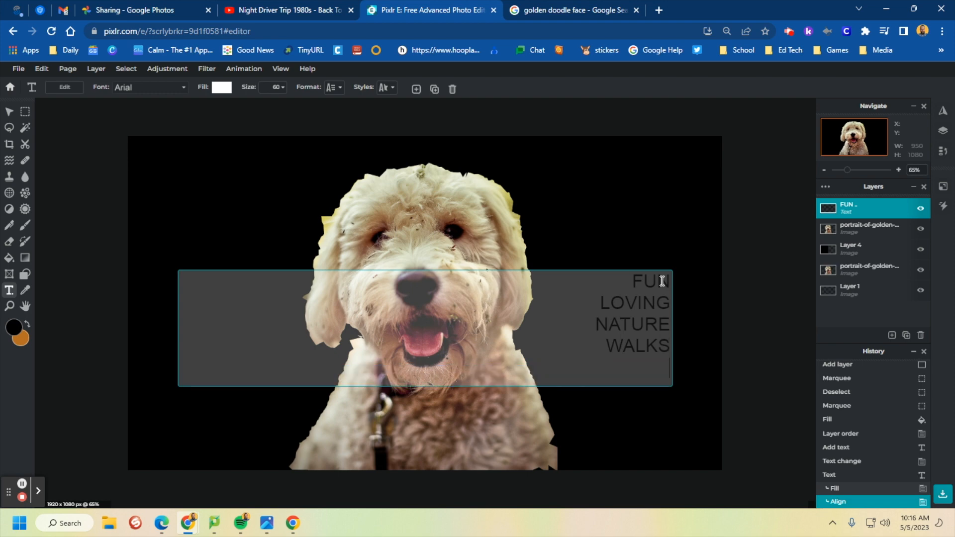
pyautogui.write('FETCH')
pyautogui.press('Return')
pyautogui.write('HIKING')
pyautogui.press('Return')
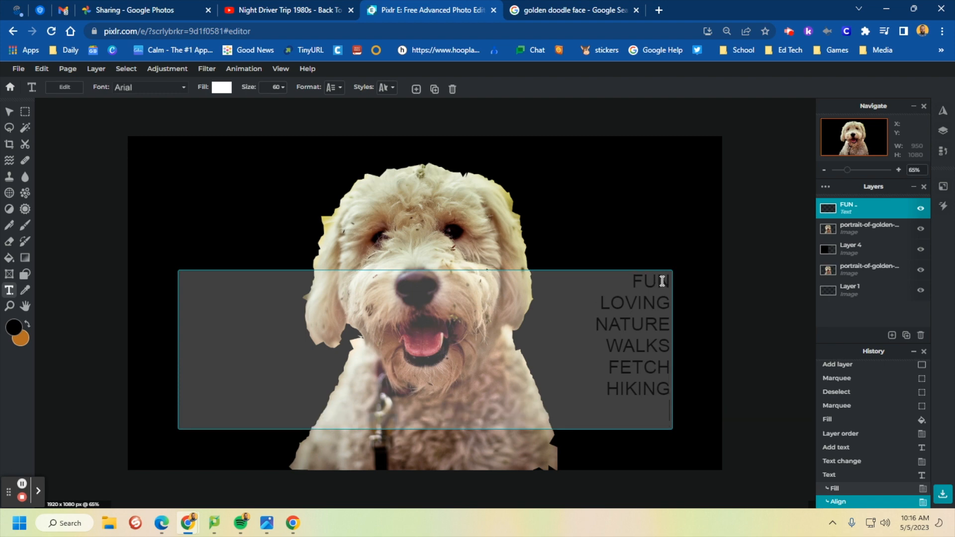
# - Finish the word list with NAPS, WATER and SNUGGLES on separate lines below HIKING
pyautogui.write('MORE FOOD')
pyautogui.press('BackSpace')
pyautogui.press('BackSpace')
pyautogui.press('BackSpace')
pyautogui.press('BackSpace')
pyautogui.press('BackSpace')
pyautogui.press('BackSpace')
pyautogui.press('BackSpace')
pyautogui.press('BackSpace')
pyautogui.press('BackSpace')
pyautogui.write('NAPS')
pyautogui.press('Return')
pyautogui.write('WATER')
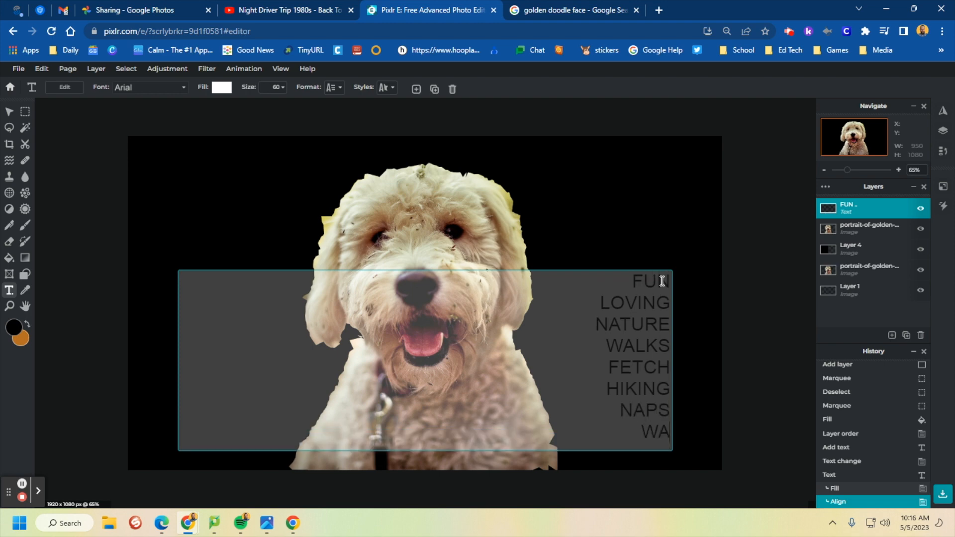
pyautogui.write('NUGGLES')
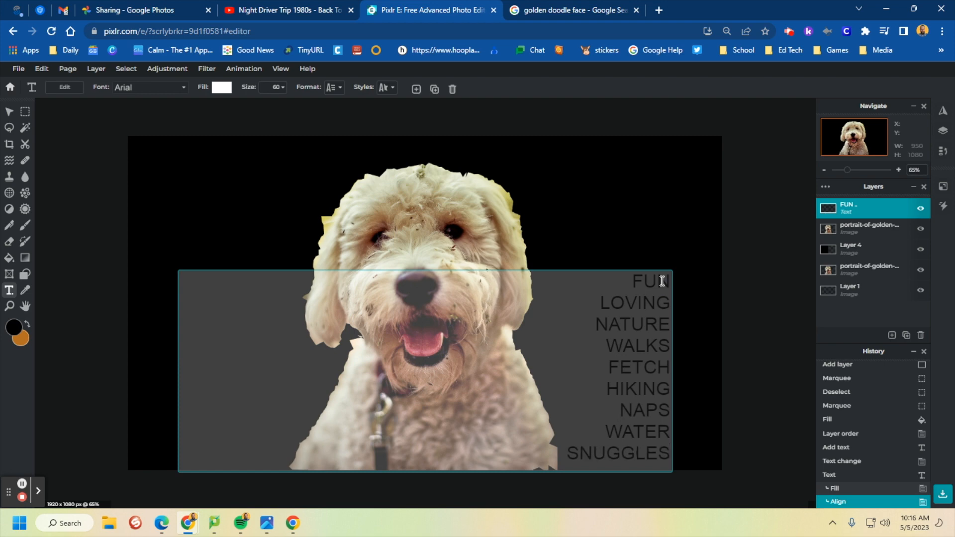
# - Set the font of the whole word list to Emery
pyautogui.click(588, 283)
pyautogui.moveTo(615, 283); pyautogui.dragTo(674, 458)
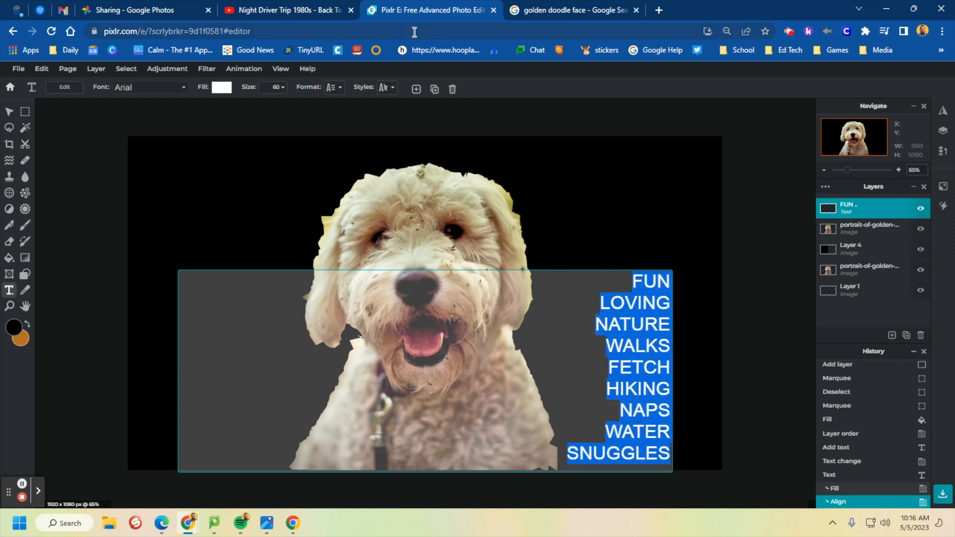
pyautogui.click(219, 88)
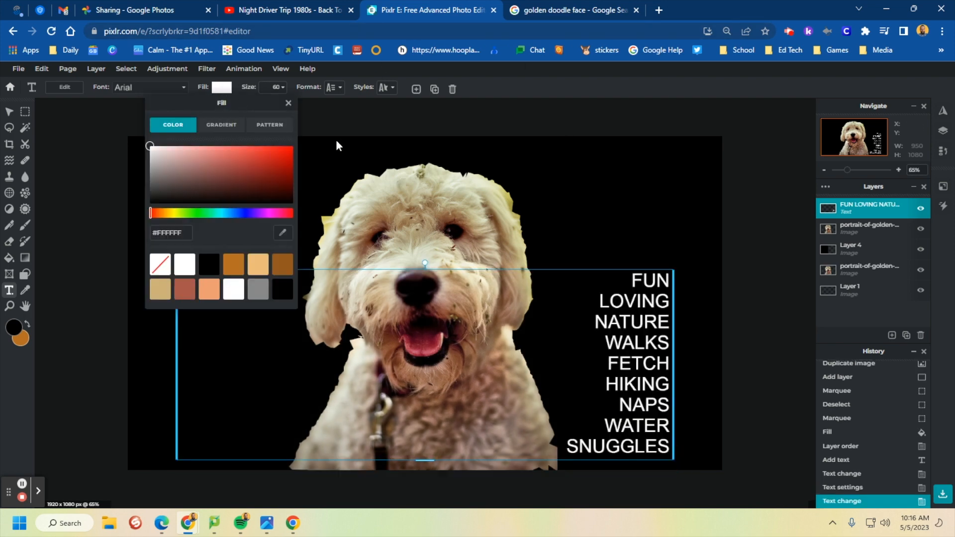
pyautogui.click(580, 279)
pyautogui.hotkey('ctrl', 'a')
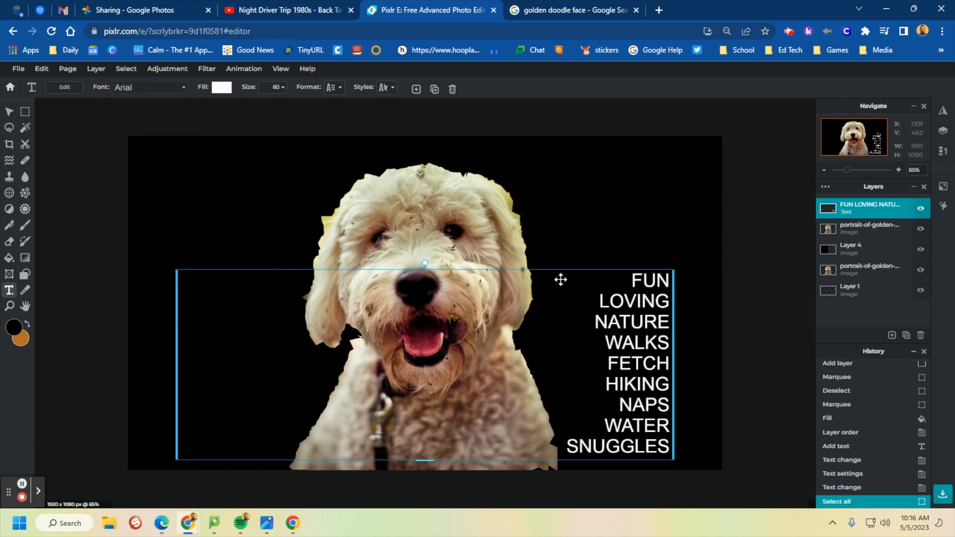
pyautogui.doubleClick(632, 280)
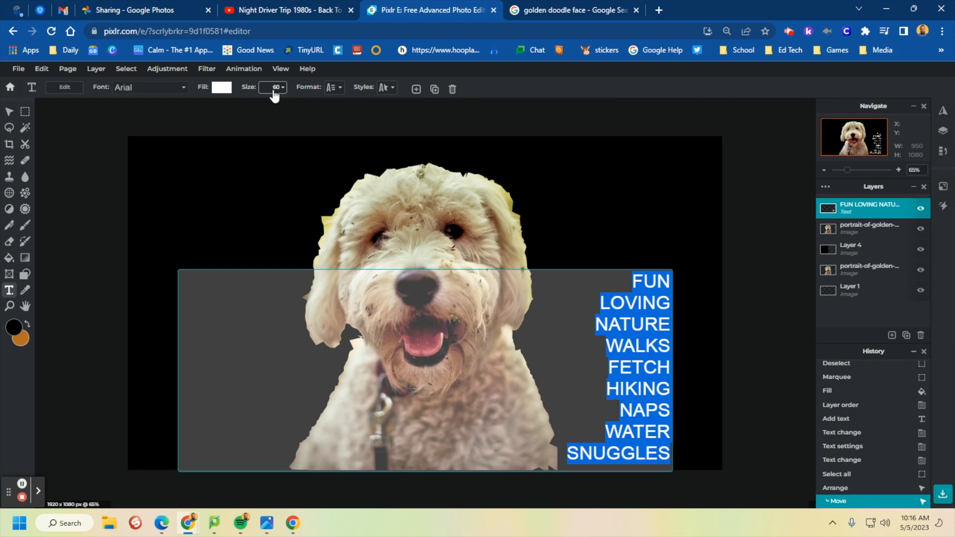
pyautogui.press('Escape')
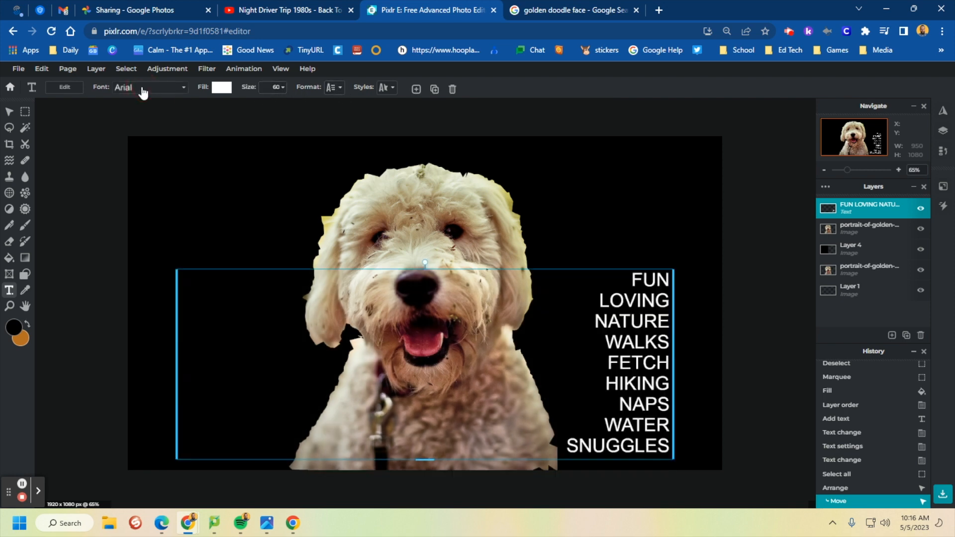
pyautogui.click(185, 89)
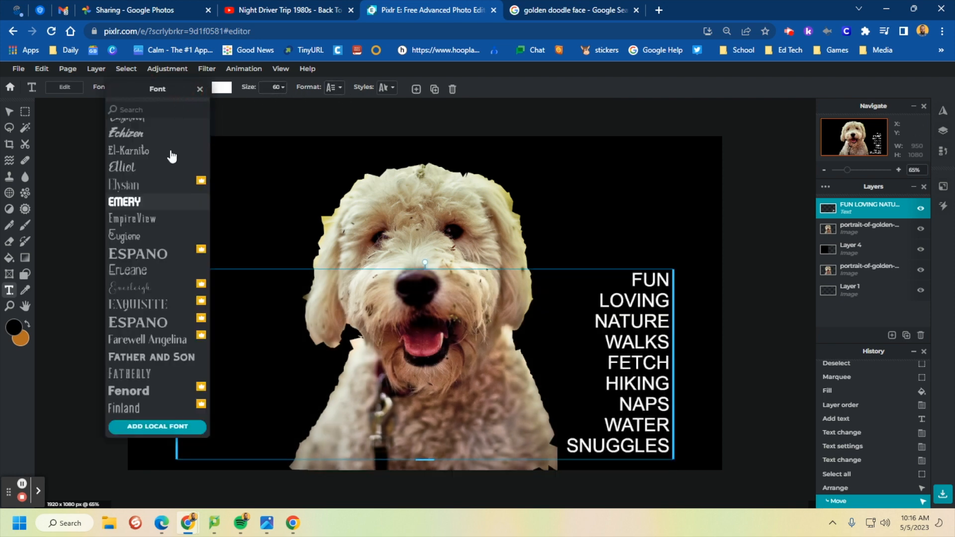
pyautogui.click(155, 203)
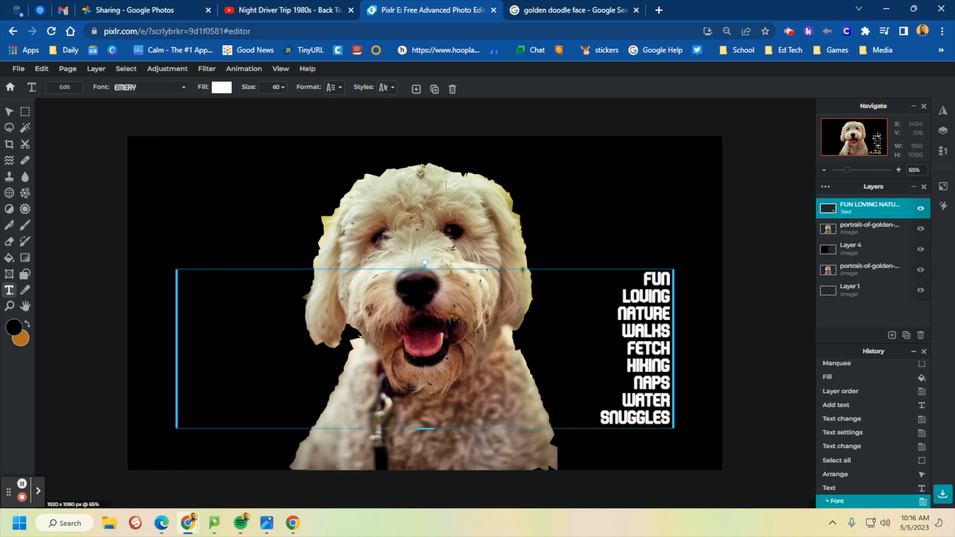
# - Narrow the text box to just wider than the words and move it over the left half of the dog's face
pyautogui.moveTo(180, 293); pyautogui.dragTo(572, 336)
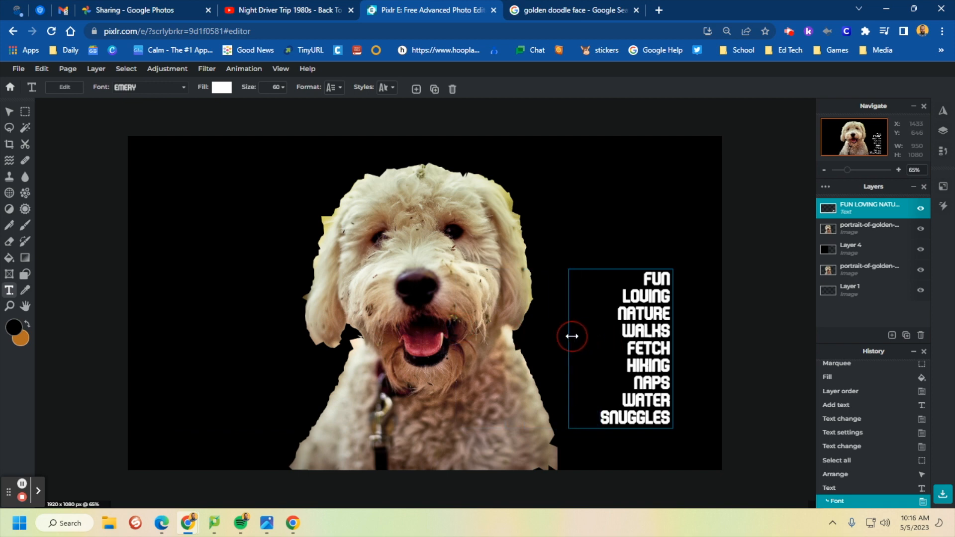
pyautogui.moveTo(592, 280); pyautogui.dragTo(328, 181)
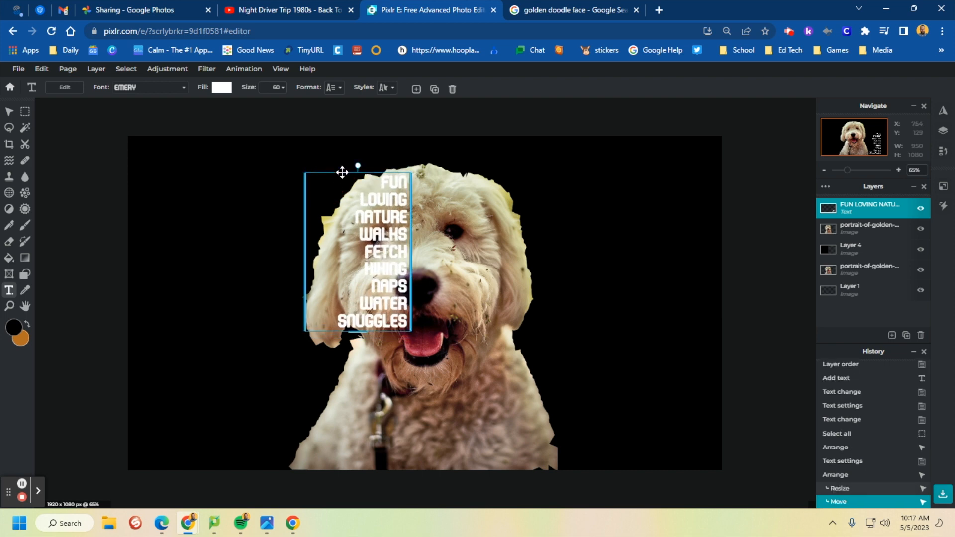
# - Set the word list's letter spacing to 35 and its line spacing to 100 so the words run down the portrait
pyautogui.click(339, 93)
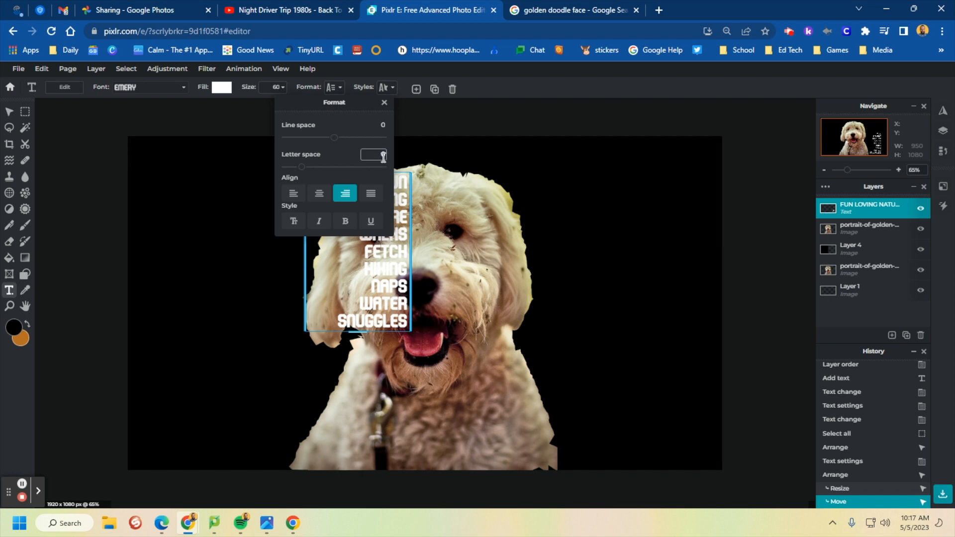
pyautogui.moveTo(305, 173); pyautogui.dragTo(332, 176)
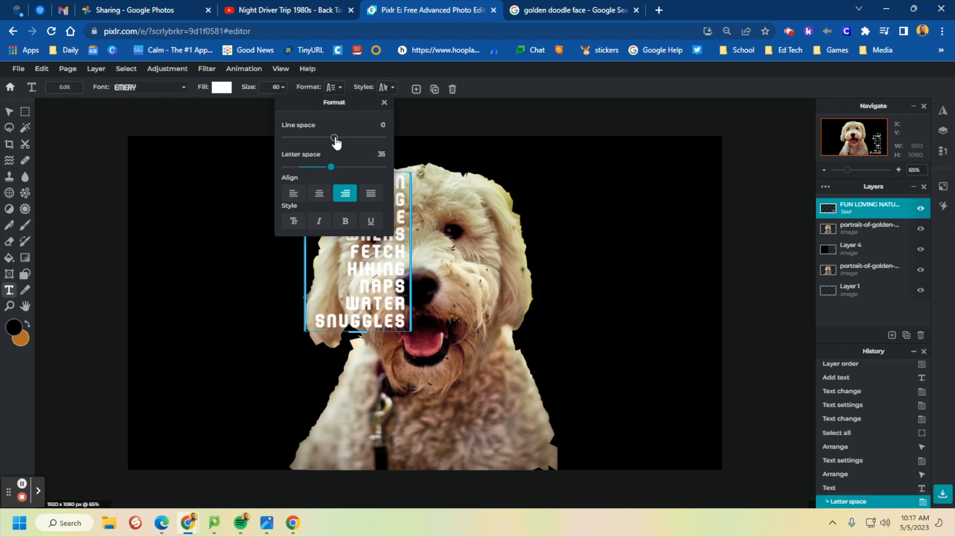
pyautogui.moveTo(337, 143)
pyautogui.mouseDown()
pyautogui.moveTo(321, 143)
pyautogui.moveTo(353, 146)
pyautogui.moveTo(342, 144)
pyautogui.mouseUp()
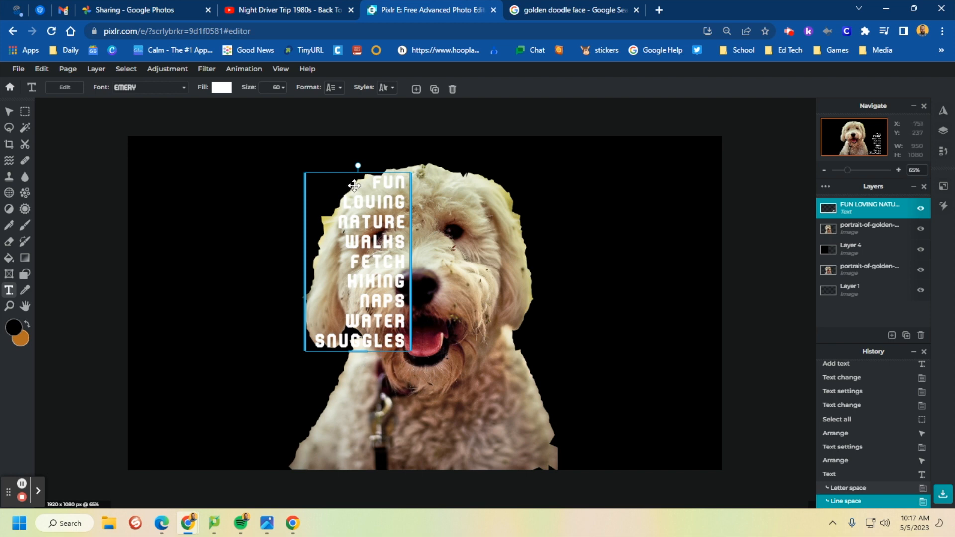
pyautogui.click(335, 88)
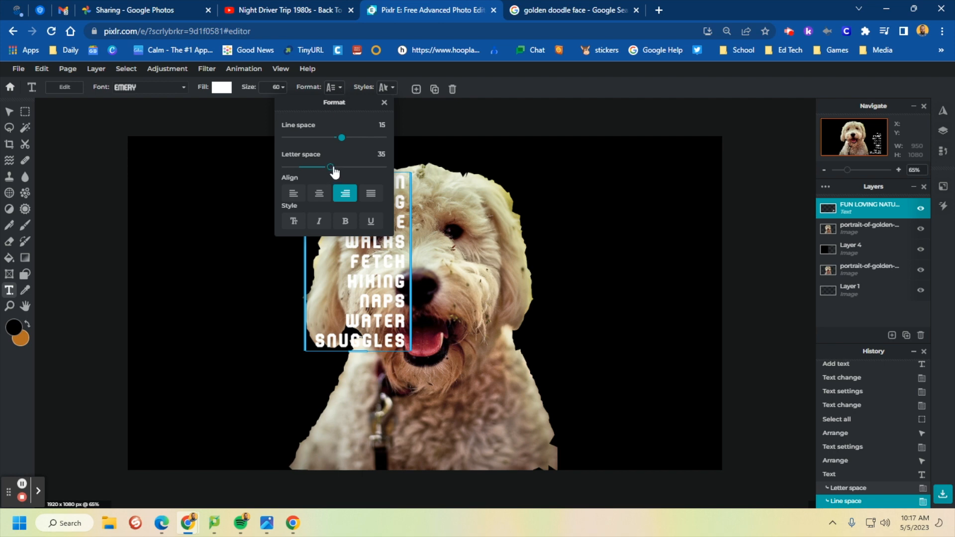
pyautogui.moveTo(345, 140); pyautogui.dragTo(384, 146)
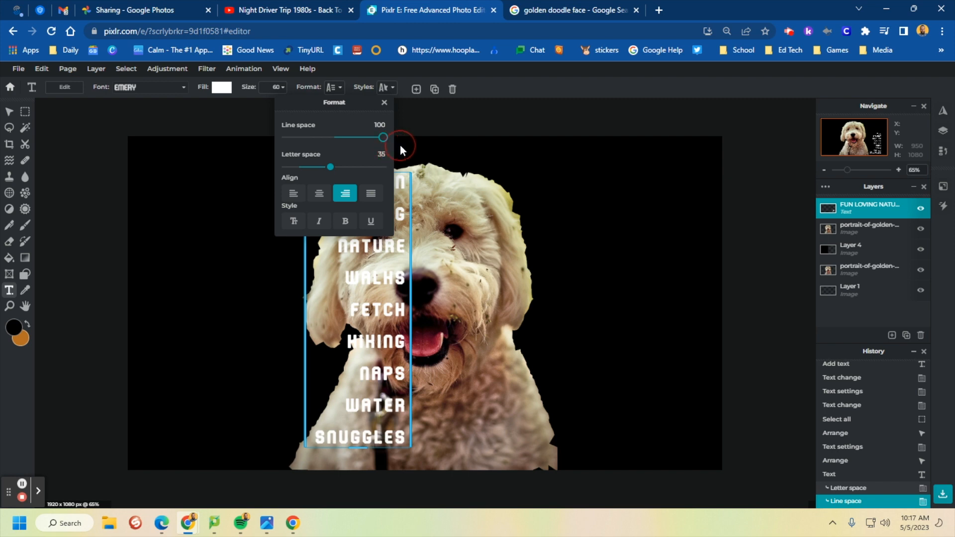
pyautogui.click(400, 146)
pyautogui.click(625, 306)
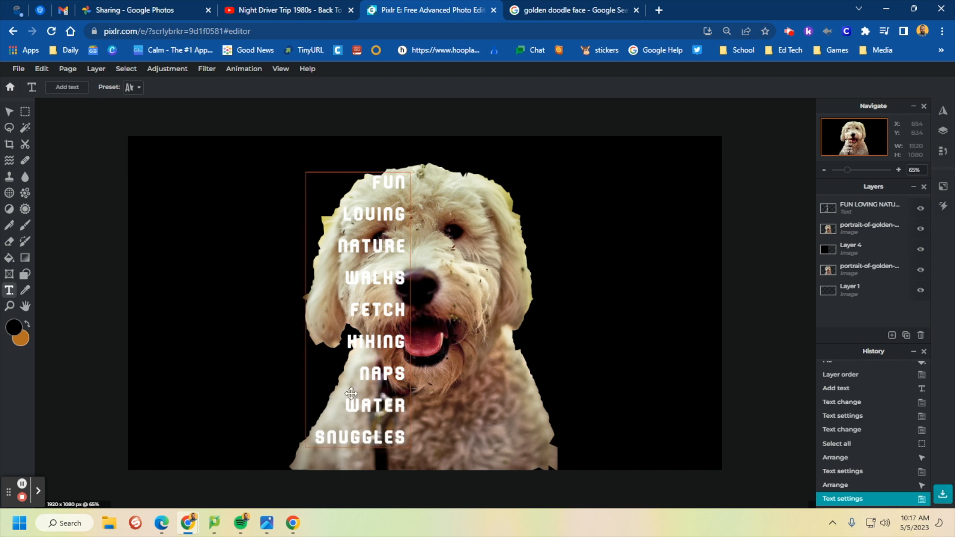
# - Change the text layer's blend mode to Mask and shift the words slightly to the right over the dog's face
pyautogui.click(848, 206)
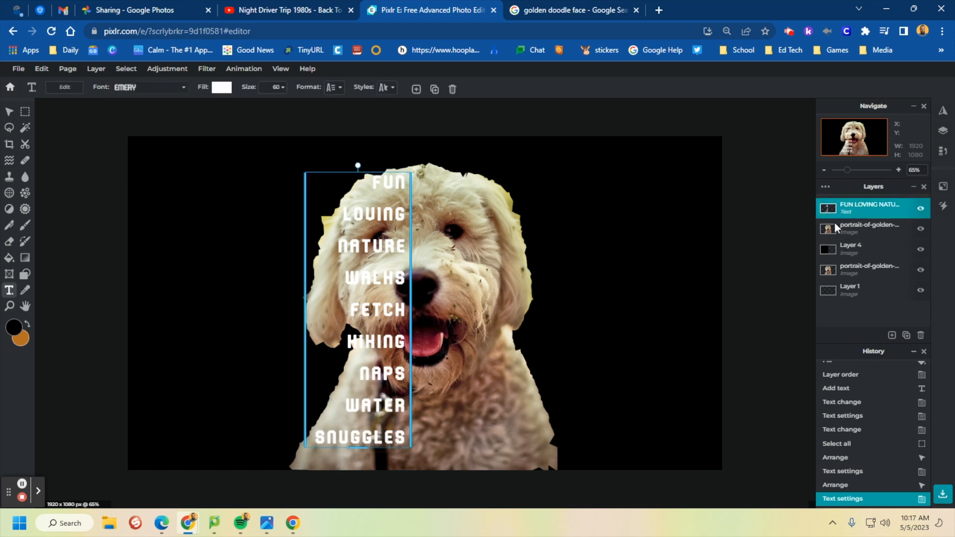
pyautogui.doubleClick(910, 215)
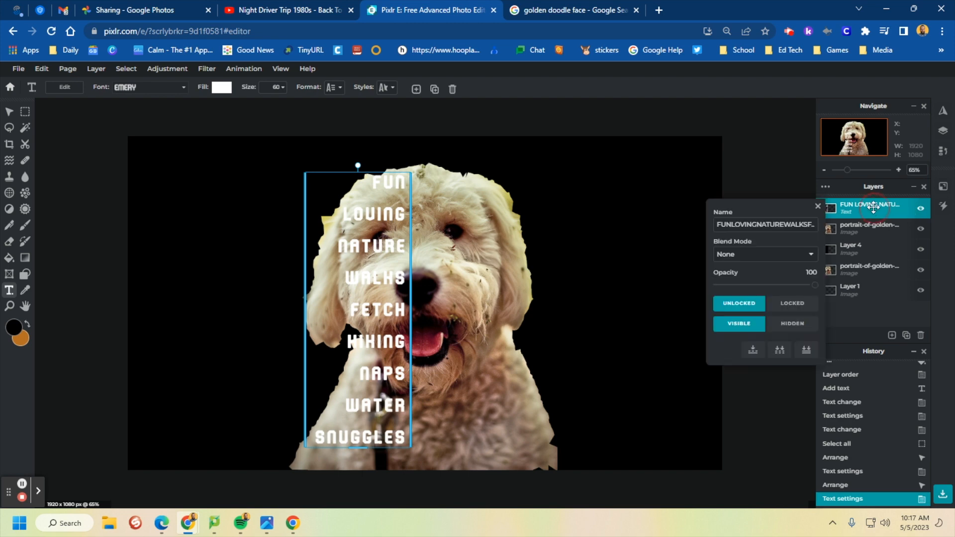
pyautogui.click(777, 260)
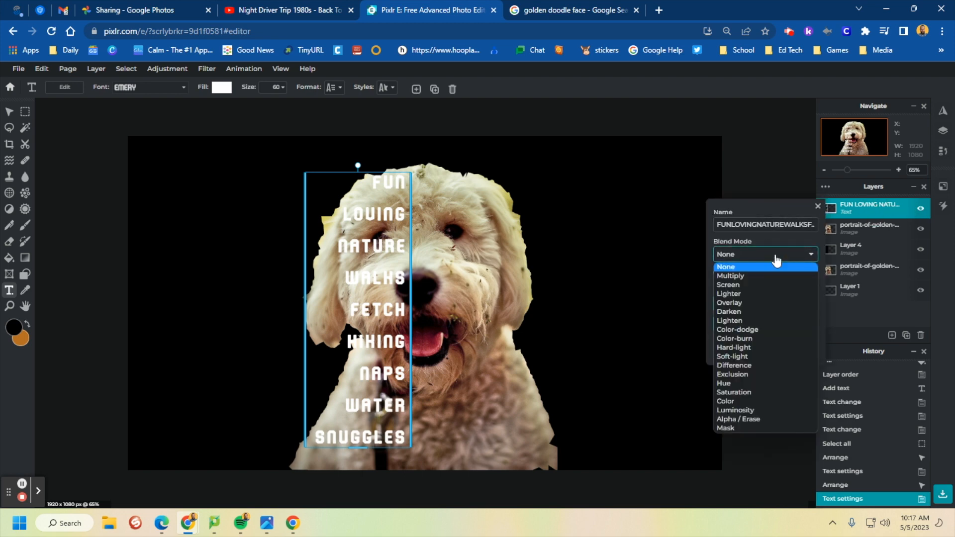
pyautogui.click(738, 427)
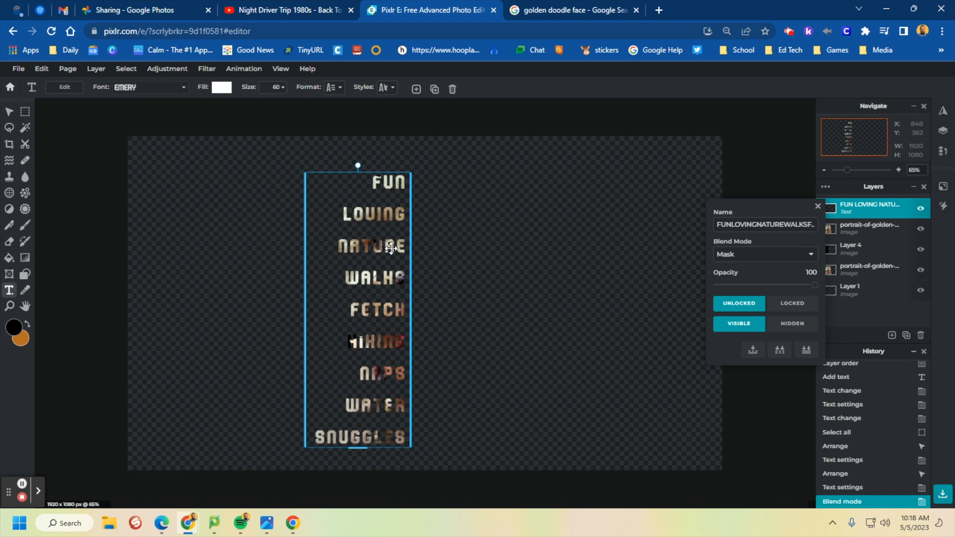
pyautogui.moveTo(375, 236); pyautogui.dragTo(381, 235)
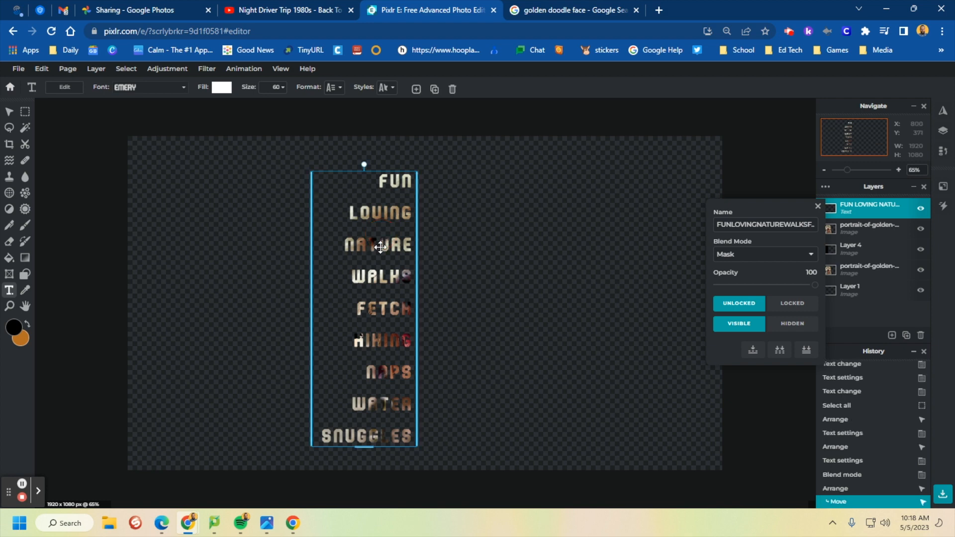
pyautogui.click(785, 177)
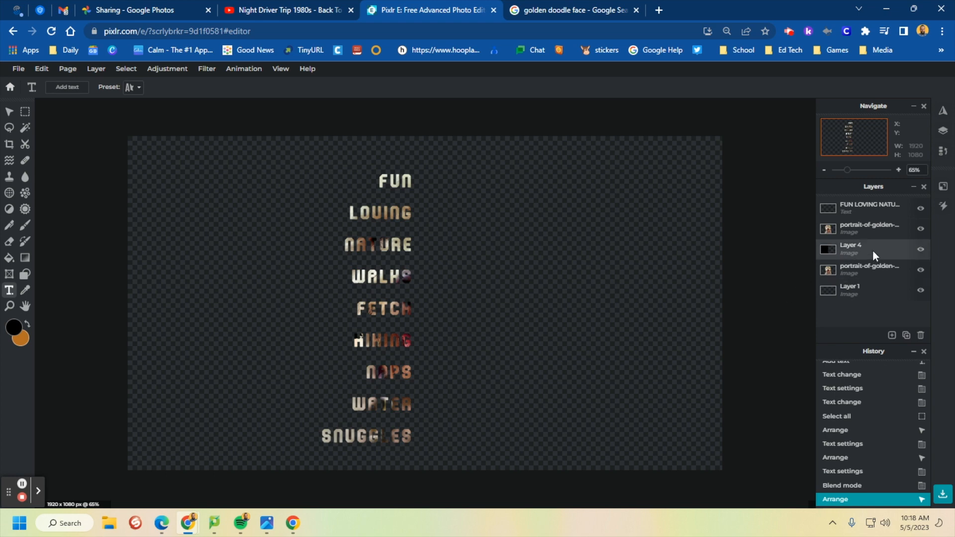
# - On the upper portrait layer, sample a brown fur tone inside the word HIKING as the main colour
pyautogui.click(863, 233)
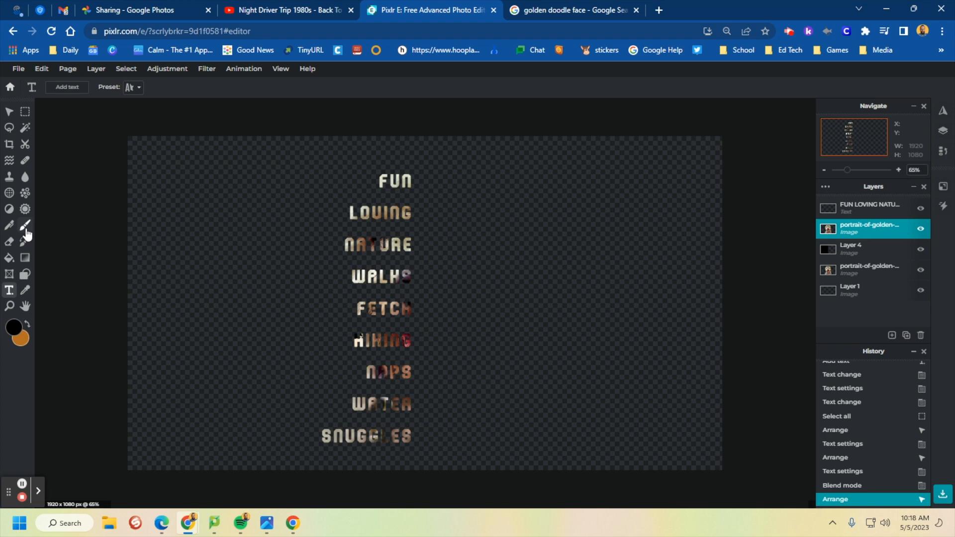
pyautogui.click(25, 290)
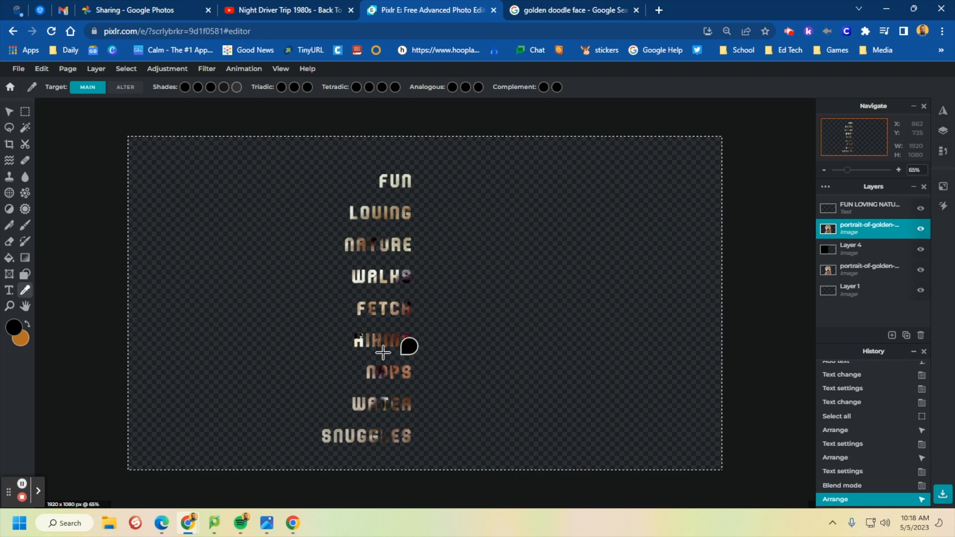
pyautogui.click(374, 339)
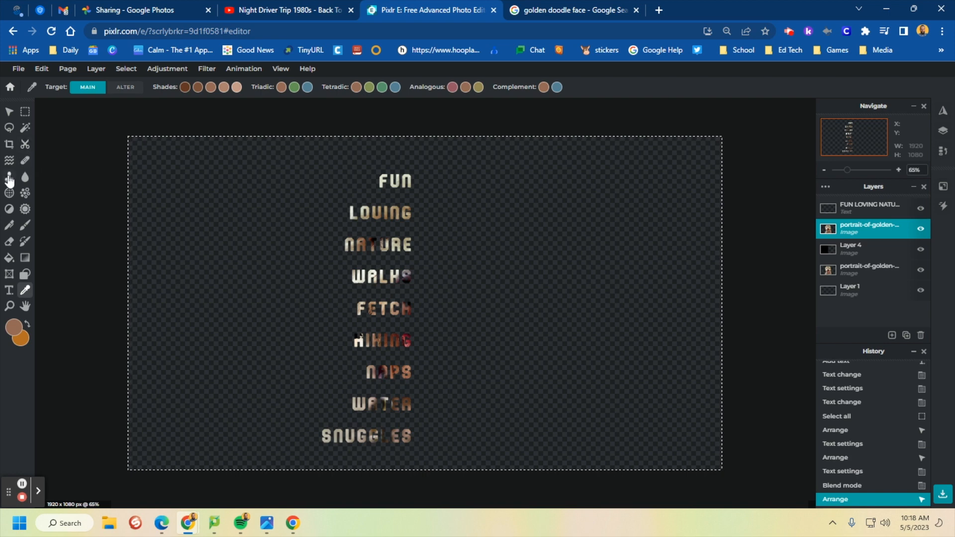
# - Brush the sampled brown over uneven patches in the words from FUN to SNUGGLES, using a soft size 40 brush at 41% opacity
pyautogui.click(24, 225)
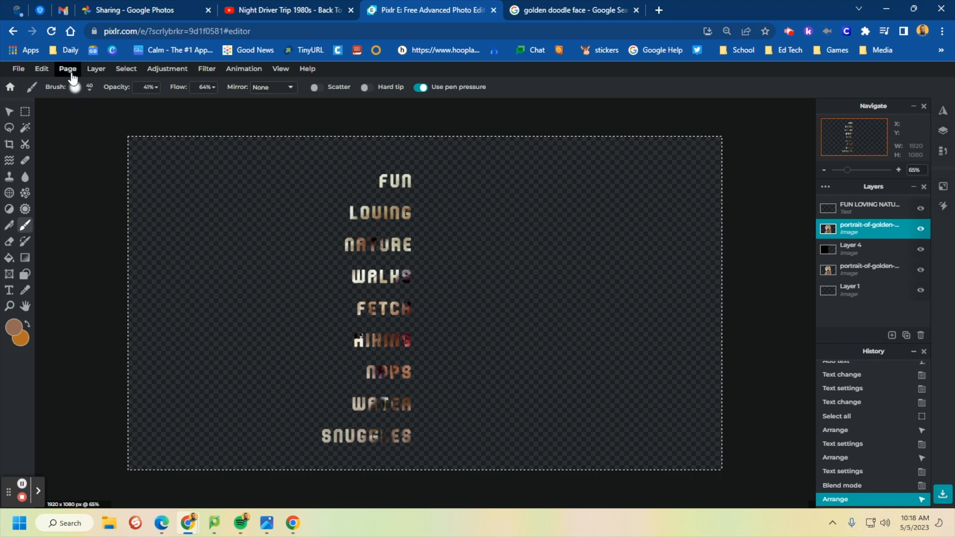
pyautogui.click(149, 87)
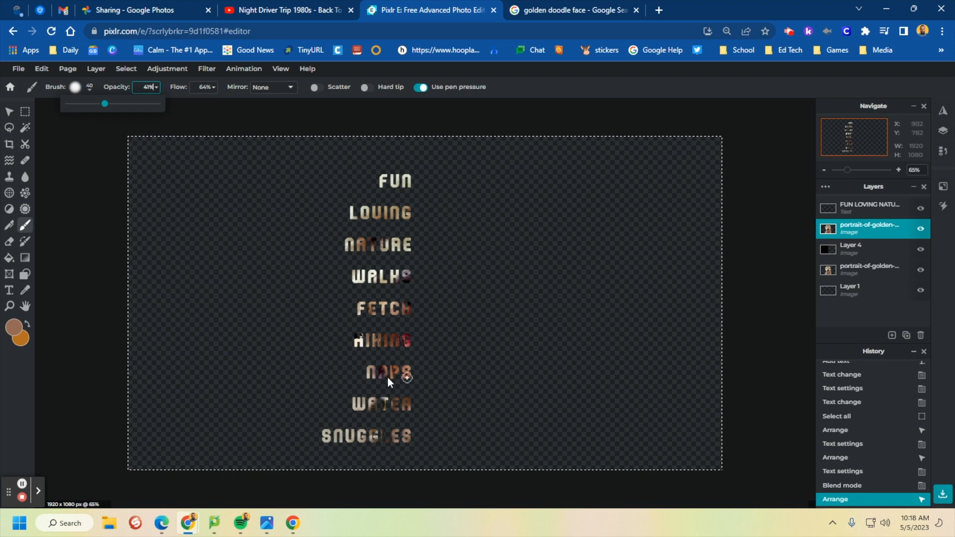
pyautogui.moveTo(375, 340); pyautogui.dragTo(355, 340)
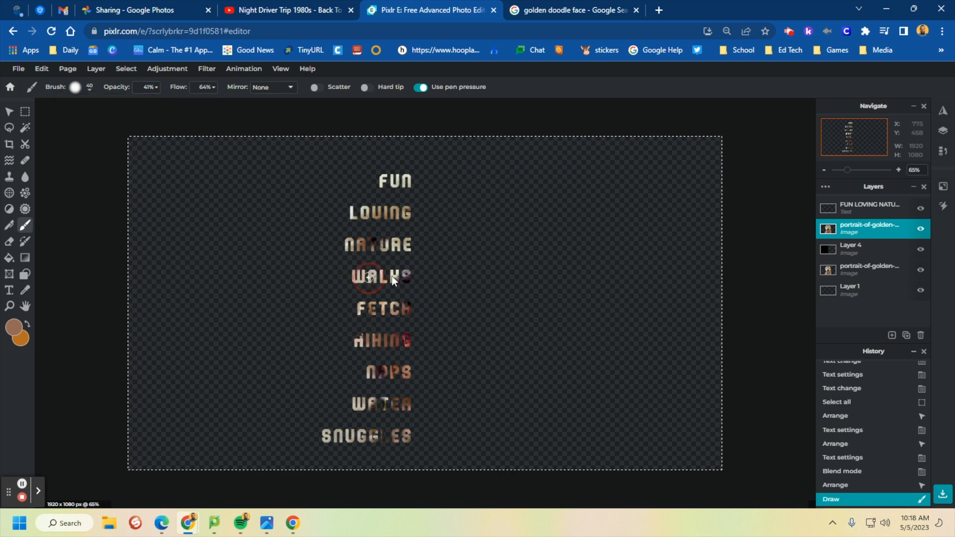
pyautogui.moveTo(393, 277); pyautogui.dragTo(407, 277)
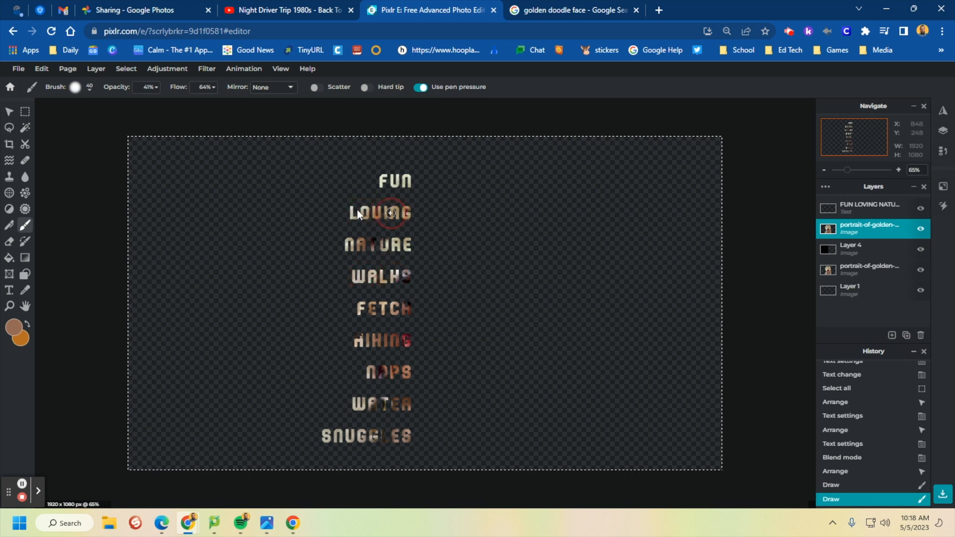
pyautogui.click(399, 213)
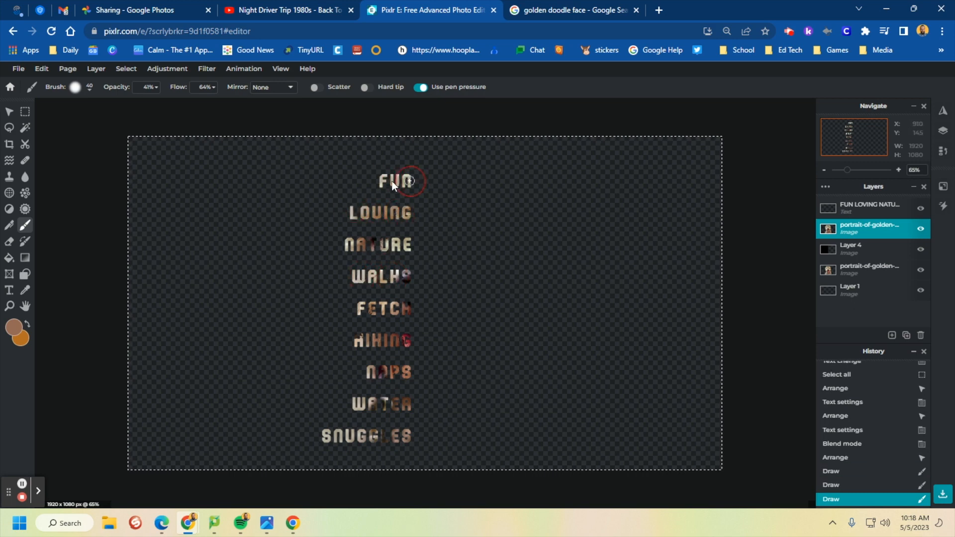
pyautogui.click(387, 187)
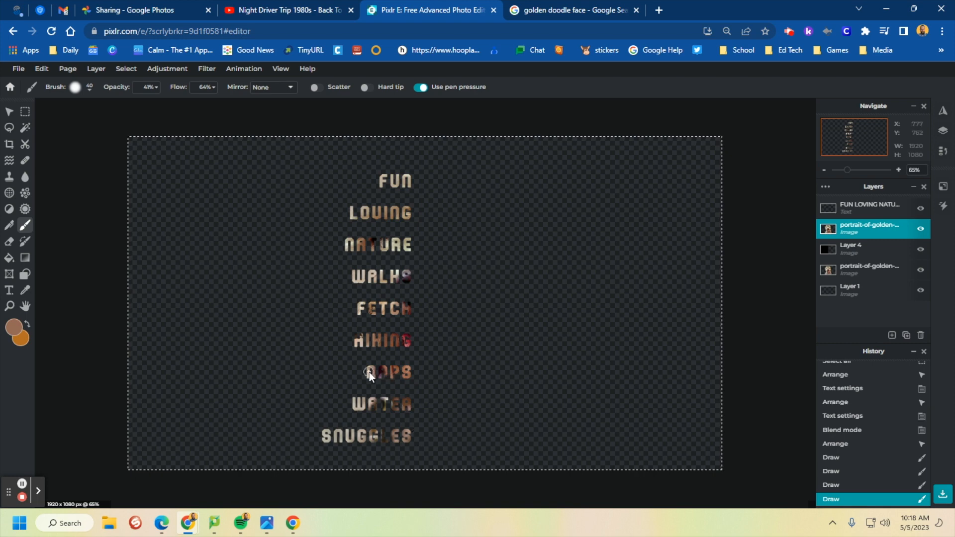
pyautogui.click(384, 359)
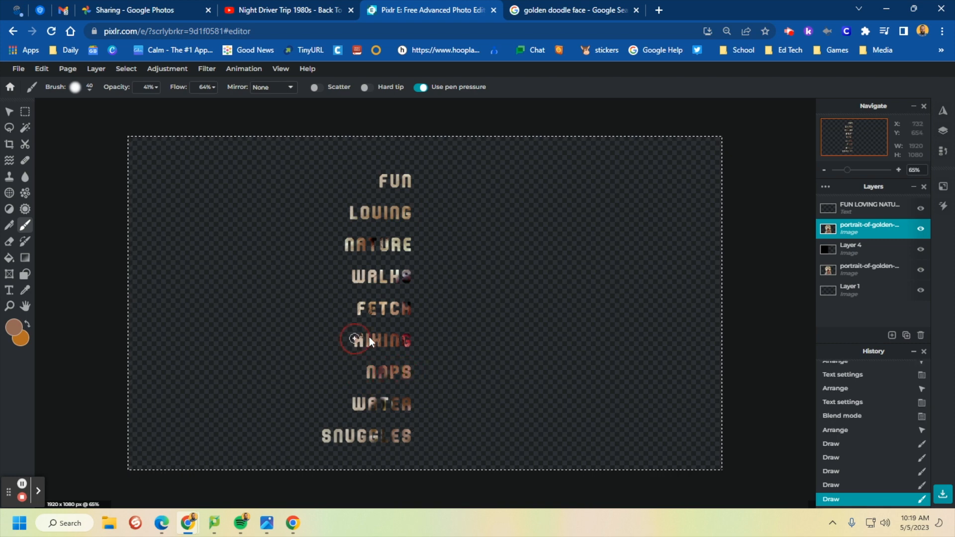
pyautogui.click(340, 340)
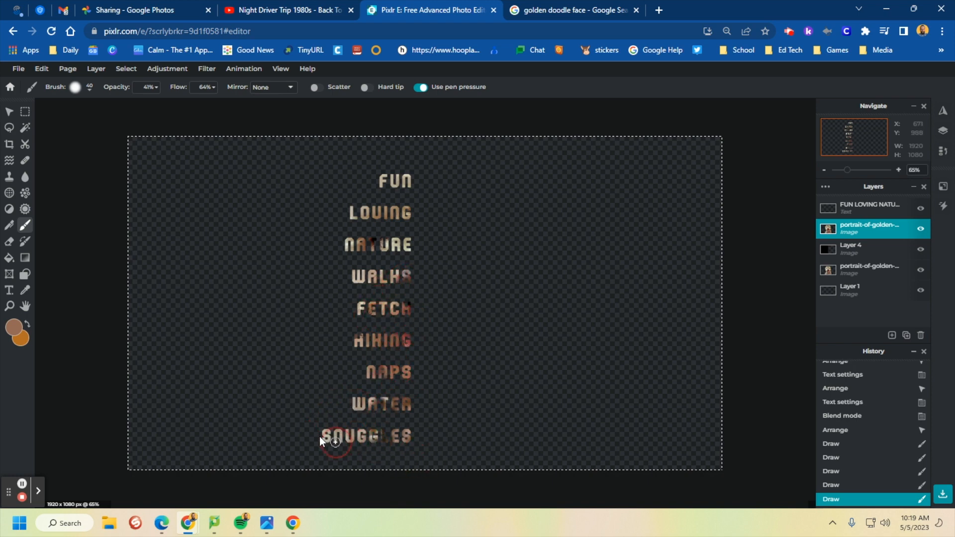
pyautogui.moveTo(437, 434); pyautogui.dragTo(430, 442)
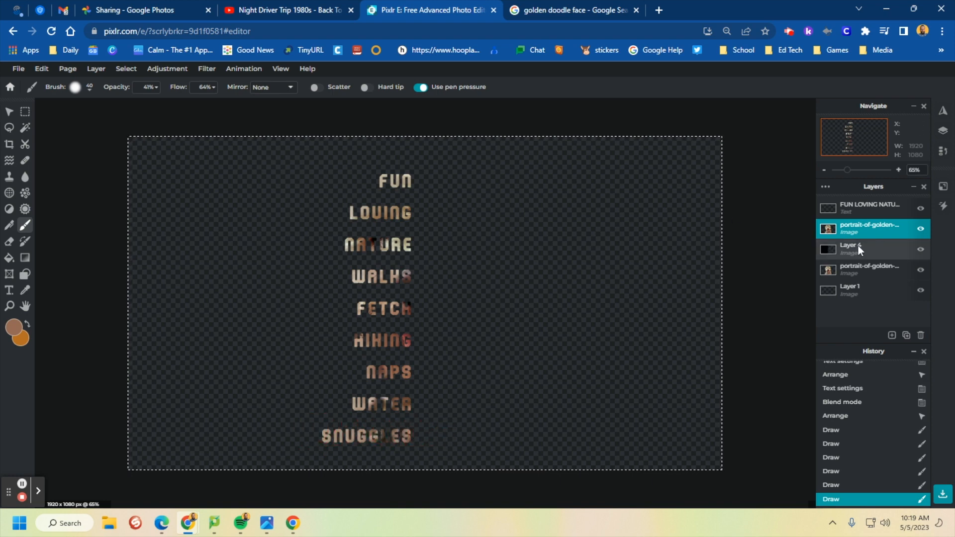
# - Clear the selection and merge the word-list text layer down into the portrait layer beneath it
pyautogui.click(862, 210)
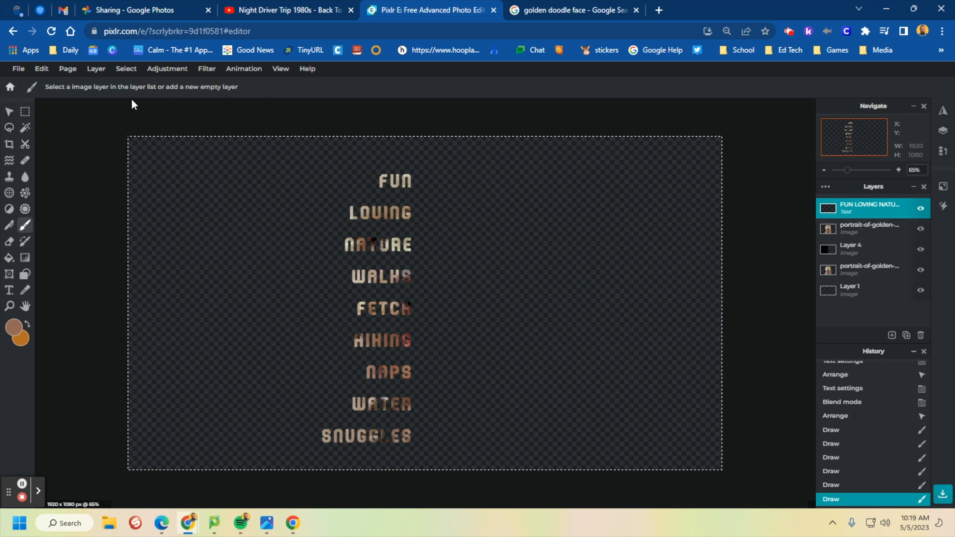
pyautogui.click(126, 68)
pyautogui.click(130, 124)
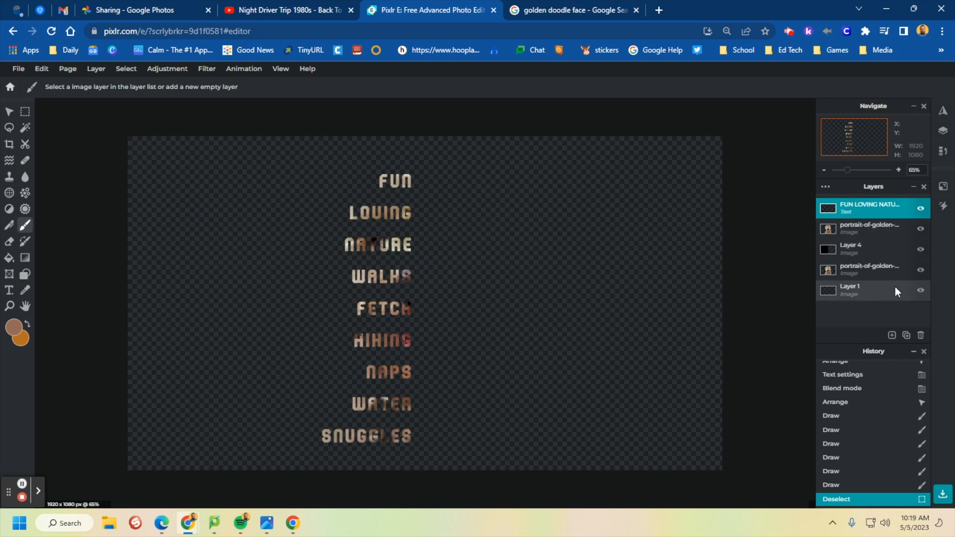
pyautogui.click(846, 209)
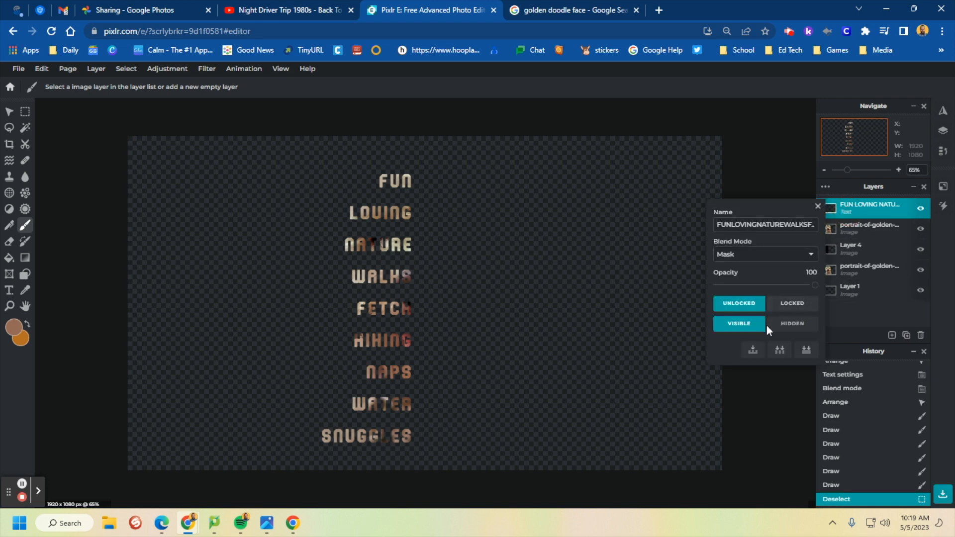
pyautogui.click(762, 352)
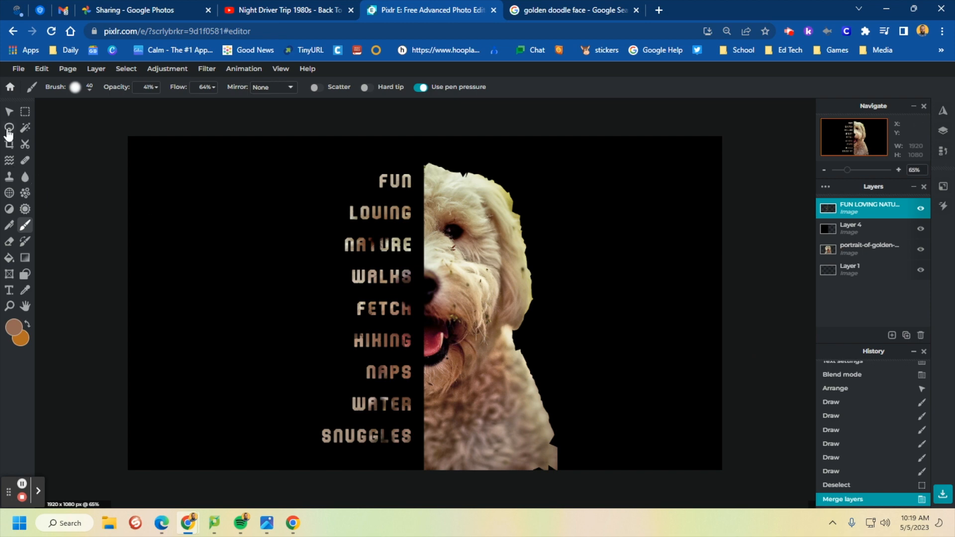
# - Move the merged words slightly to the right so they sit close against the dog's half face, and deselect the layer
pyautogui.click(9, 112)
pyautogui.moveTo(367, 257); pyautogui.dragTo(385, 252)
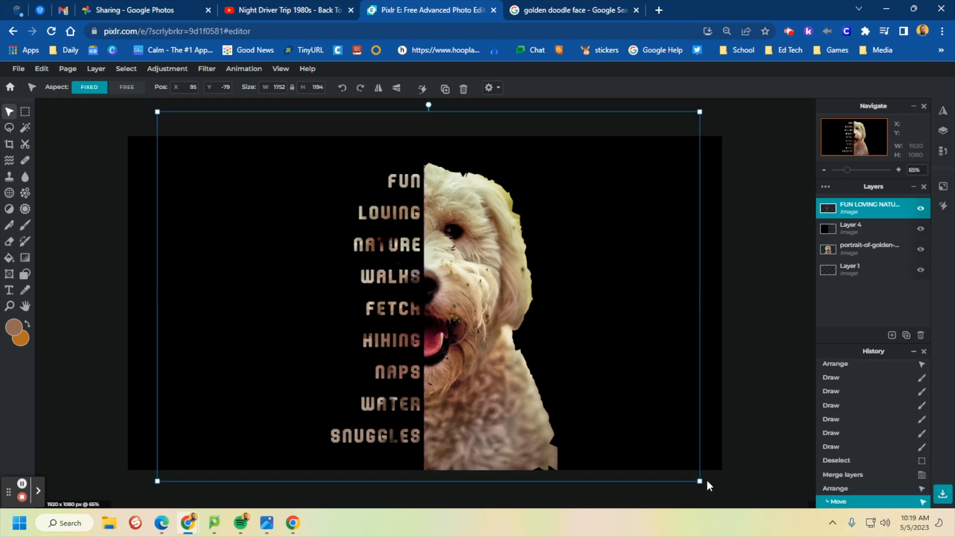
pyautogui.click(738, 434)
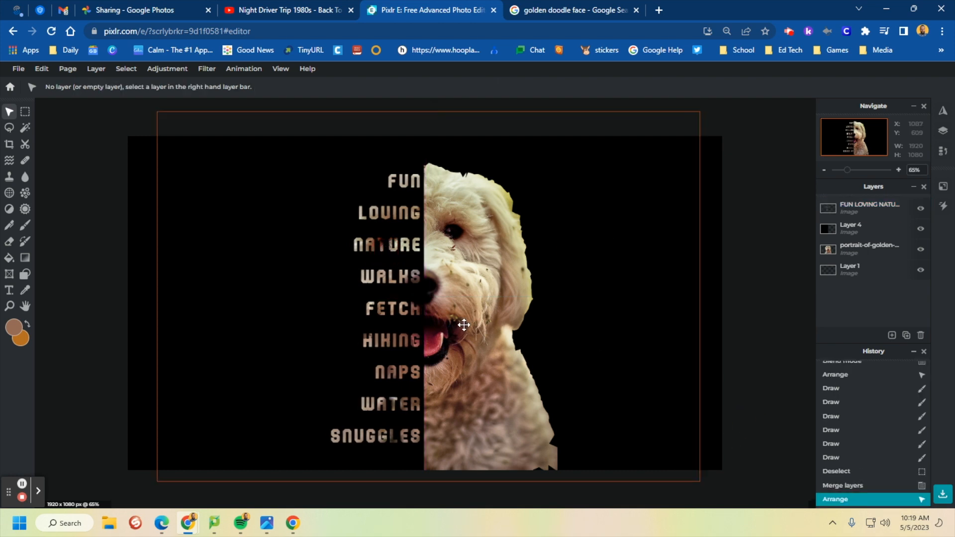
# - Set the save format to JPG at 100% quality and 1920 x 1080 px
pyautogui.click(19, 71)
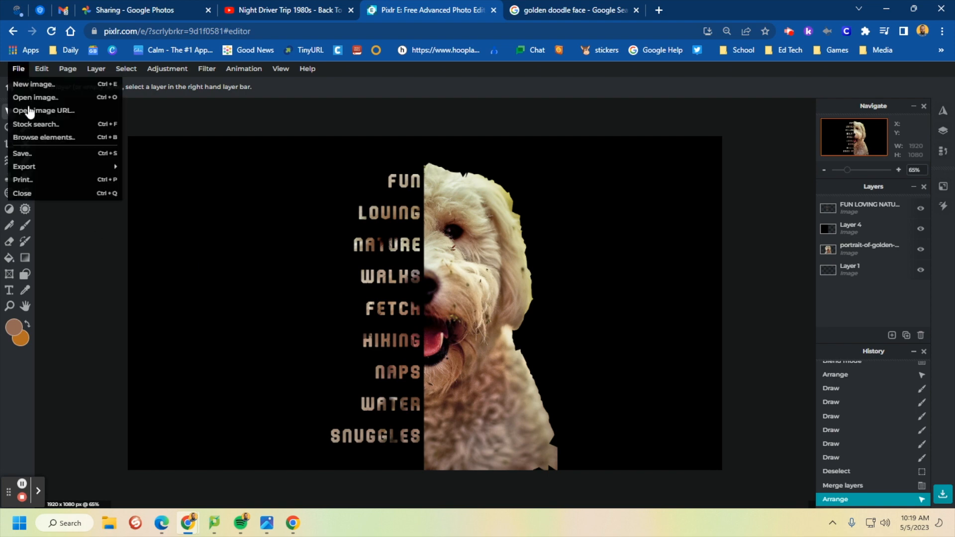
pyautogui.click(50, 156)
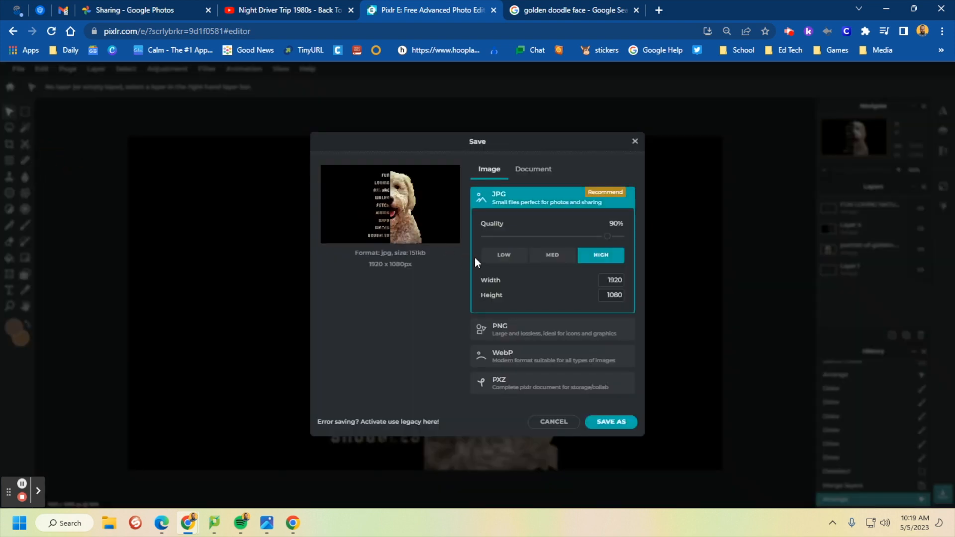
pyautogui.click(607, 237)
pyautogui.click(628, 430)
pyautogui.click(495, 382)
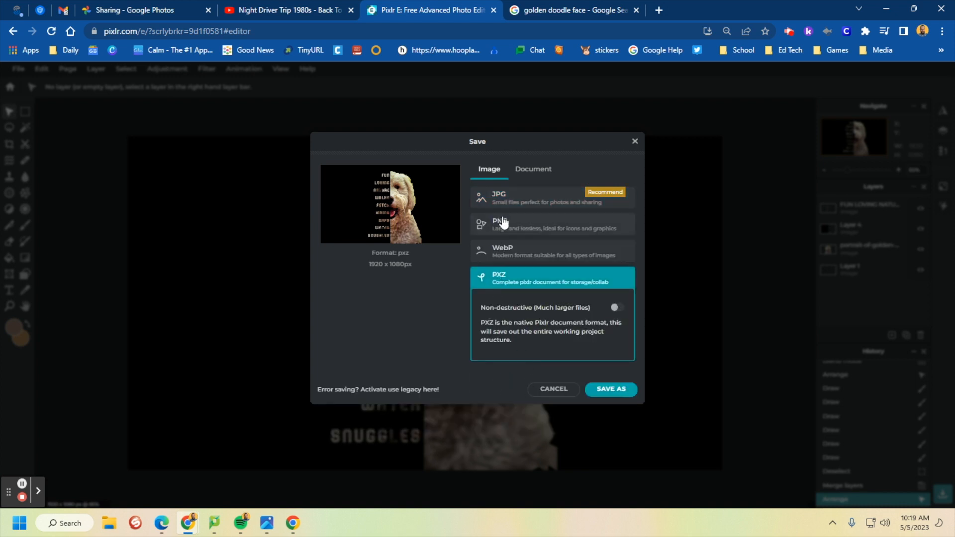
pyautogui.click(509, 202)
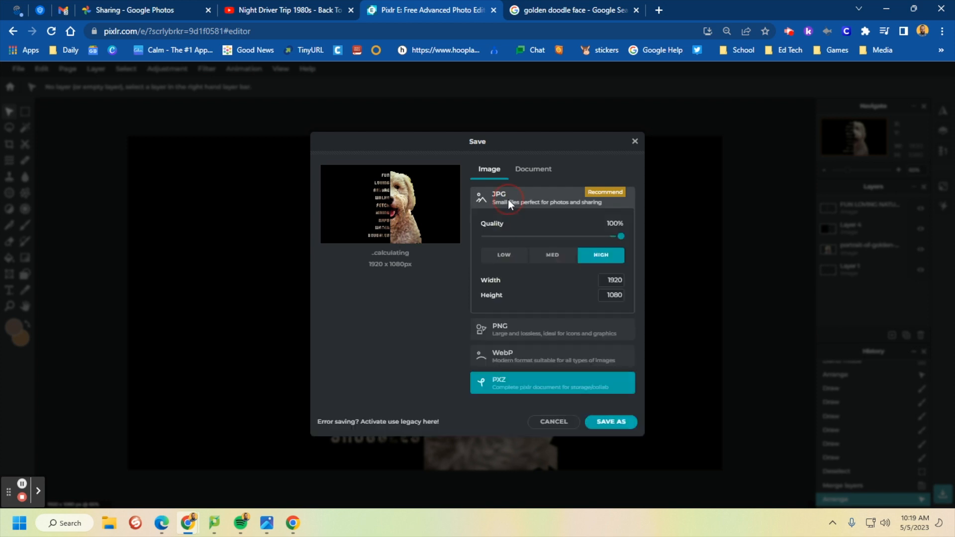
# - Save the JPG to the Desktop as Doodle Text Final, replacing the existing file of that name
pyautogui.click(608, 417)
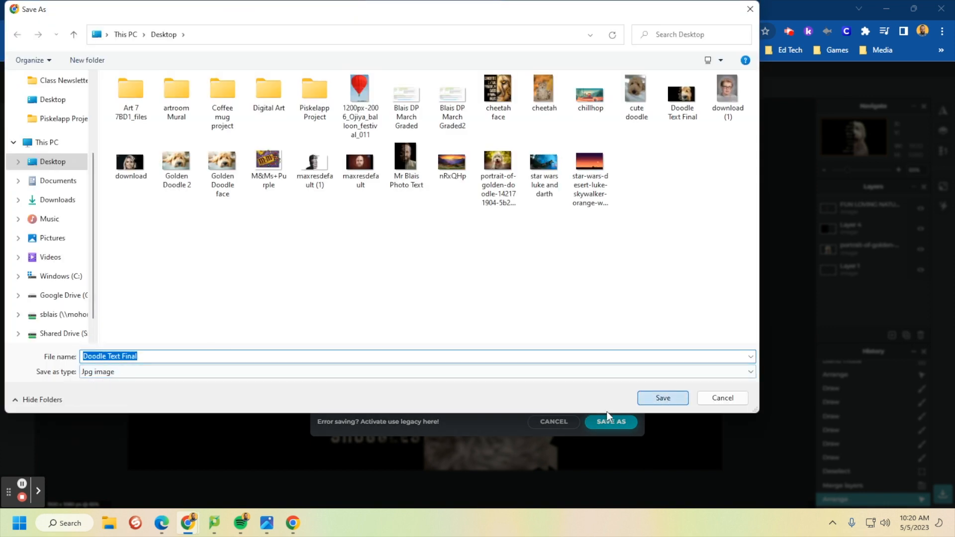
pyautogui.click(663, 398)
pyautogui.click(512, 263)
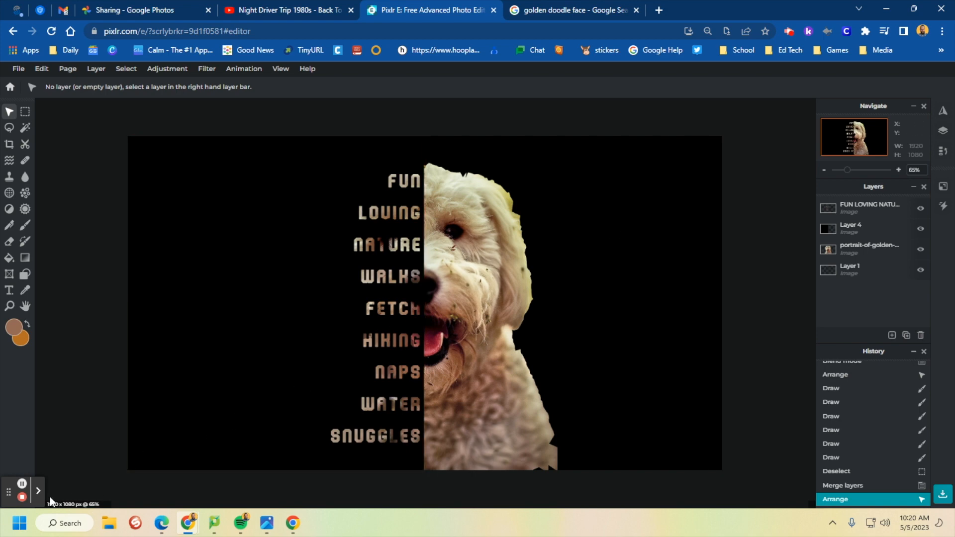
pyautogui.click(21, 499)
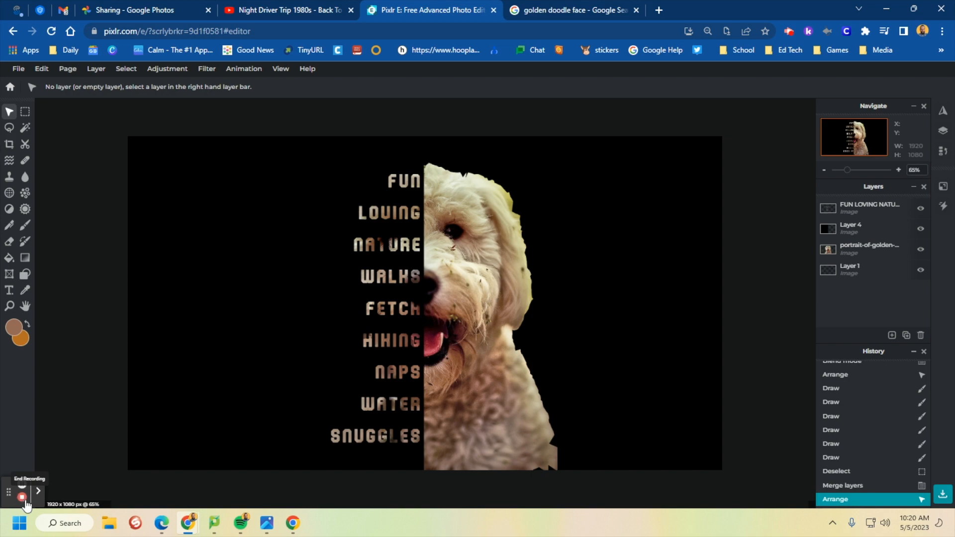